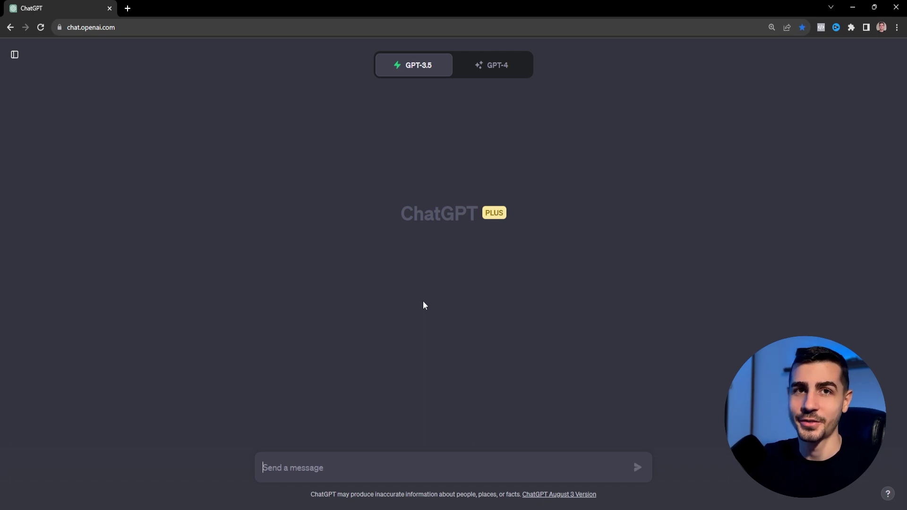
Send a Portuguese prompt asking a renowned direct-offers specialist for 10 niche ideas for an ebook infoproduct to sell in Brazil, and why.
text(Como um renomado especialista em ofertas diretas, forneça 10 ideias de nicho para criar um infoproduto no estilo de ebook para que eu possa criar e vender no Brasil, e porque.)
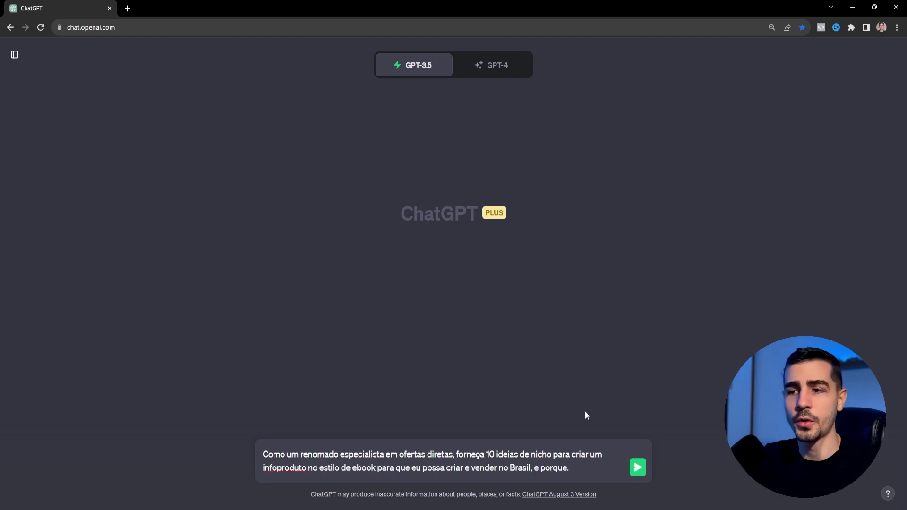
click(637, 467)
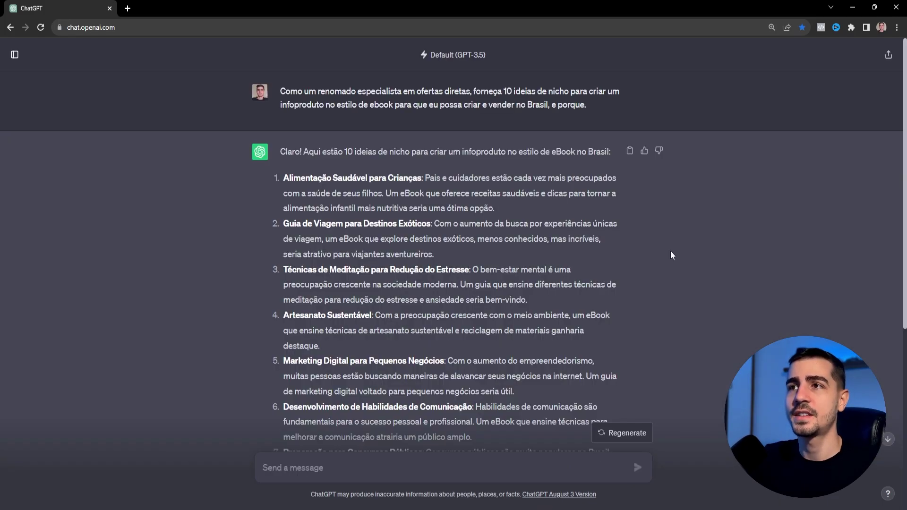
Review the suggested ebook niches and their justifications, from the first idea through Finanças Pessoais e Investimentos.
scroll(671, 253, down, 2)
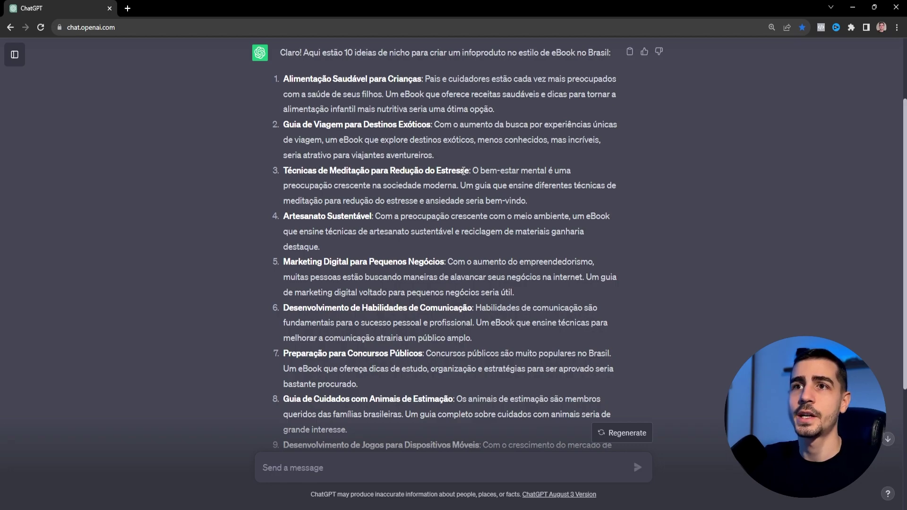
scroll(314, 166, down, 1)
scroll(340, 164, down, 2)
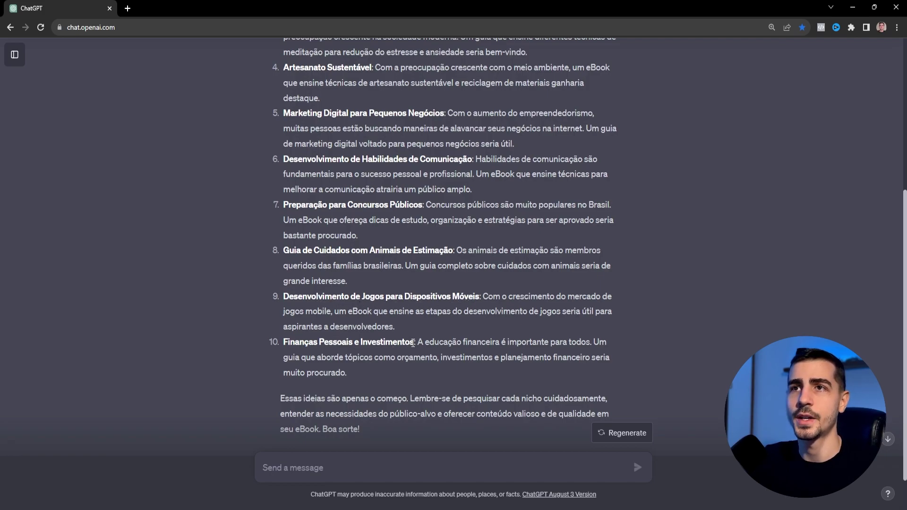
scroll(412, 343, up, 4)
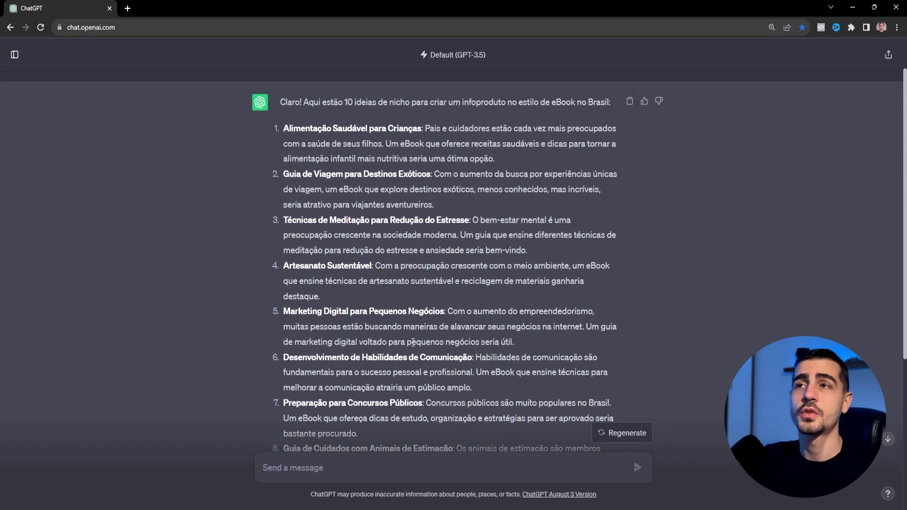
scroll(413, 343, up, 1)
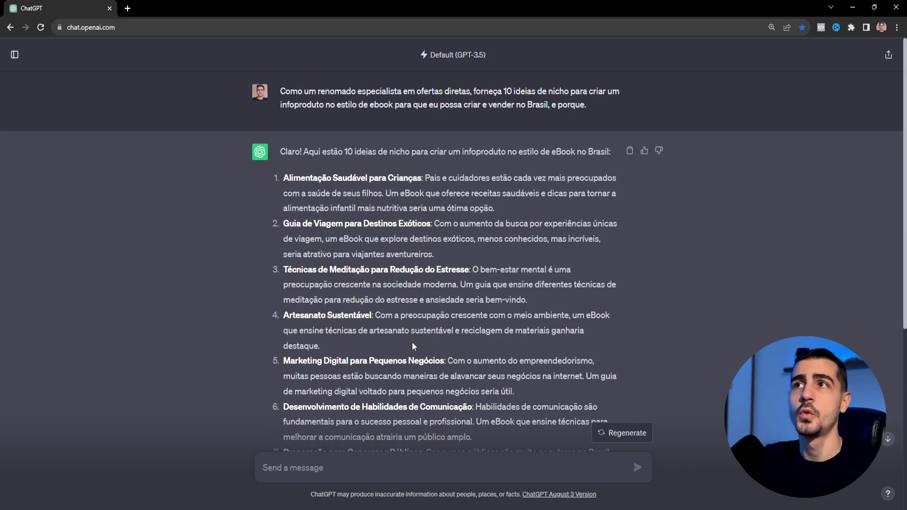
scroll(412, 345, down, 2)
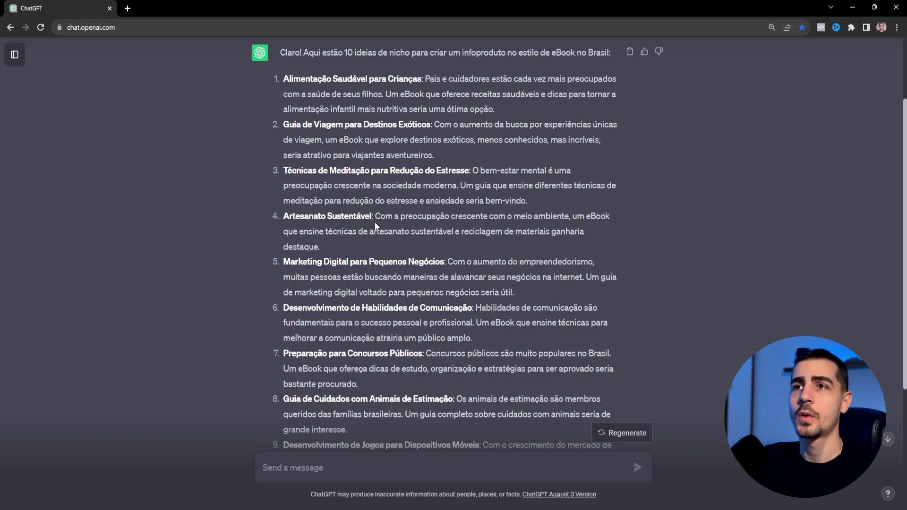
drag(376, 216, 477, 343)
drag(426, 353, 444, 384)
click(443, 382)
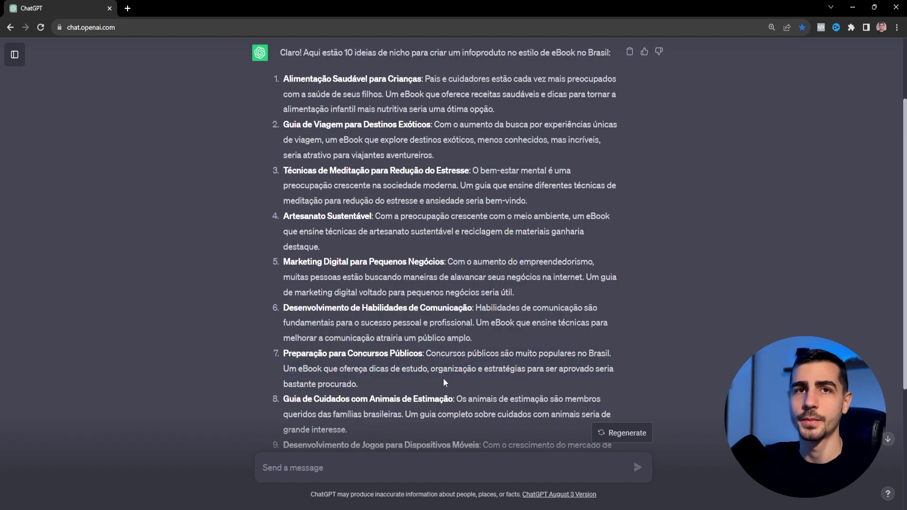
scroll(442, 383, down, 3)
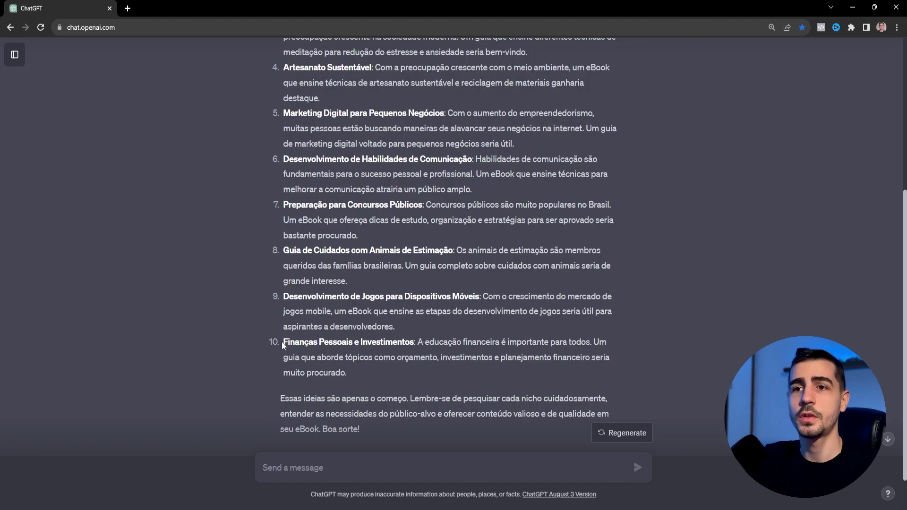
drag(285, 342, 414, 341)
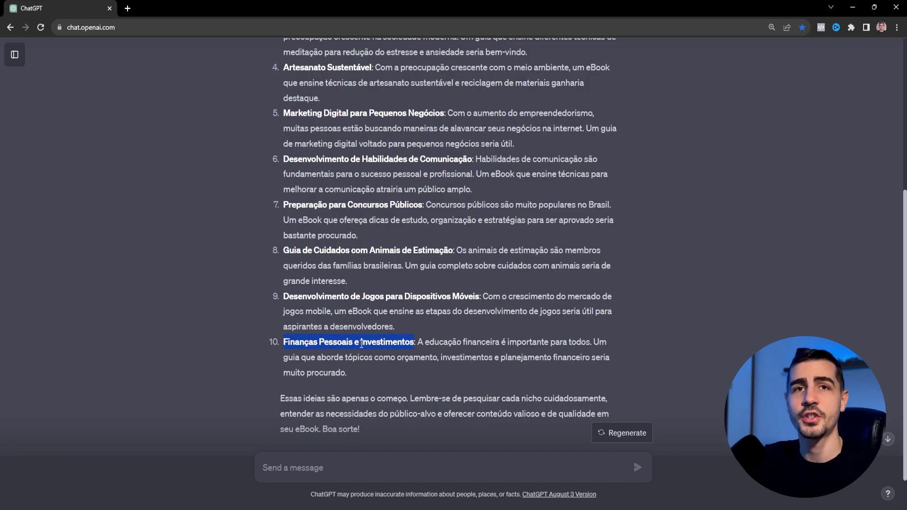
scroll(361, 343, down, 2)
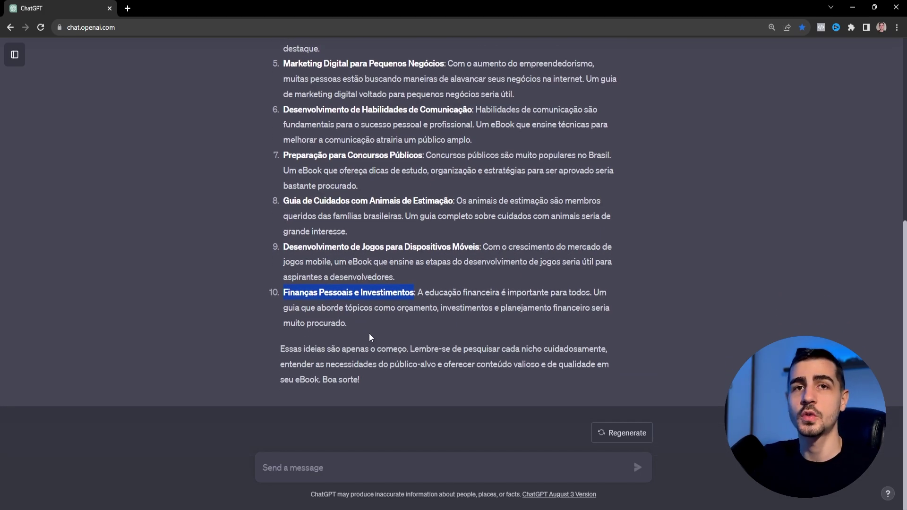
Send a Portuguese prompt asking a New York Times bestselling author expert in Finanças Pessoais e Investimentos for 10 e-book ideas, considering target audience and reasons.
text(Preciso que você atue como um autor bestseller do New York Times, especializado em ofertas diretas, com vasto conhecimento em [NICHO]. Portanto, como especialista nesse assunto, forneça 10 ideias para criar um e-book sobre isso, considerando ainda o público alvo e porque.)
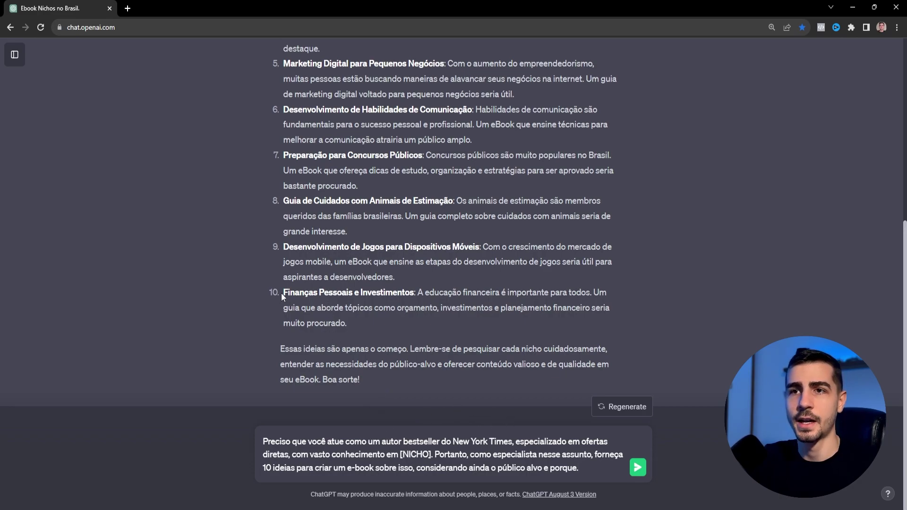
drag(298, 292, 415, 294)
key(ctrl+c)
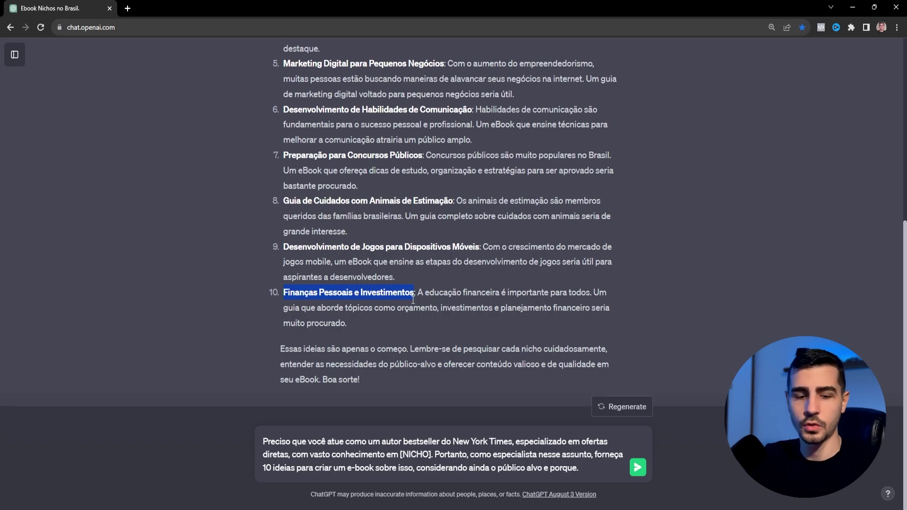
drag(399, 454, 432, 459)
key(ctrl+v)
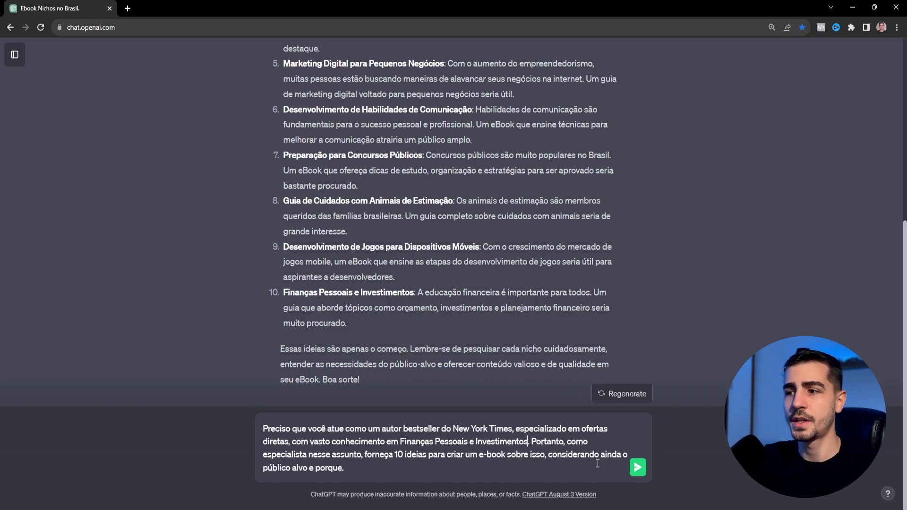
click(639, 468)
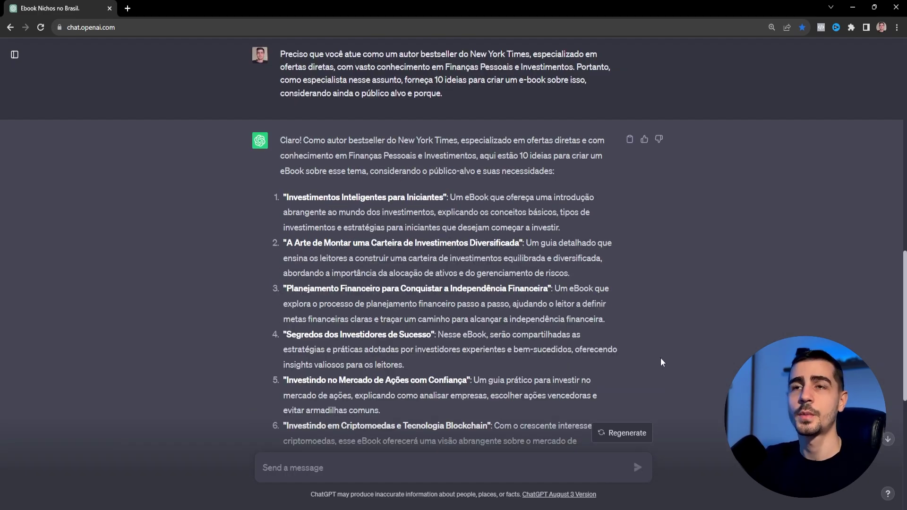
Read through the suggested e-book titles on personal finance and investments and compare their descriptions and target audiences.
scroll(660, 362, up, 5)
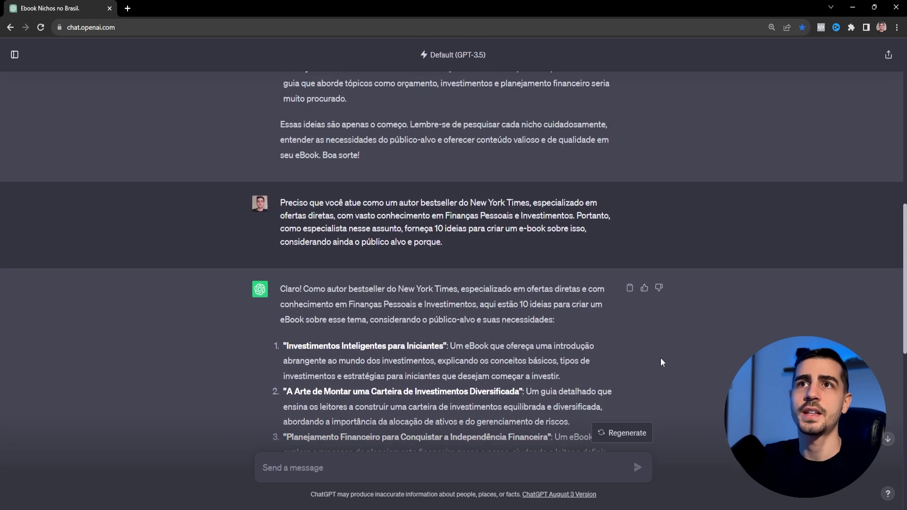
scroll(660, 360, down, 5)
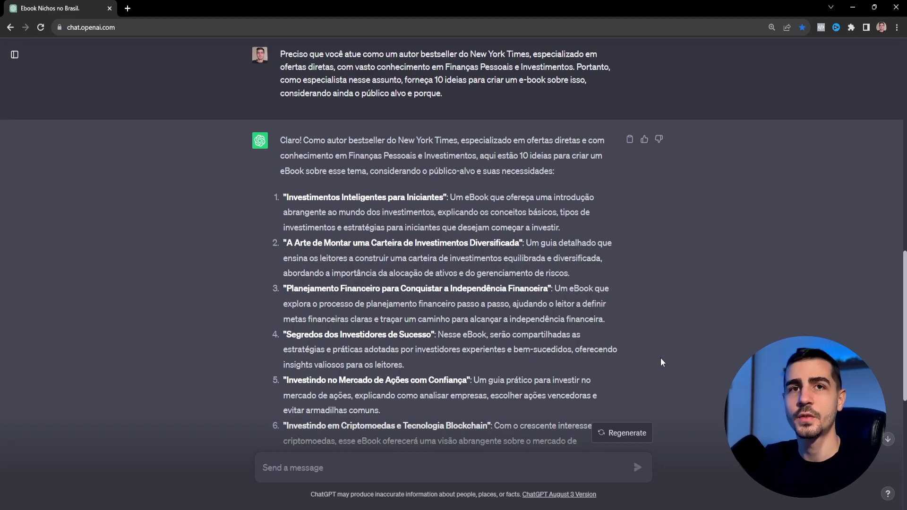
scroll(661, 362, down, 1)
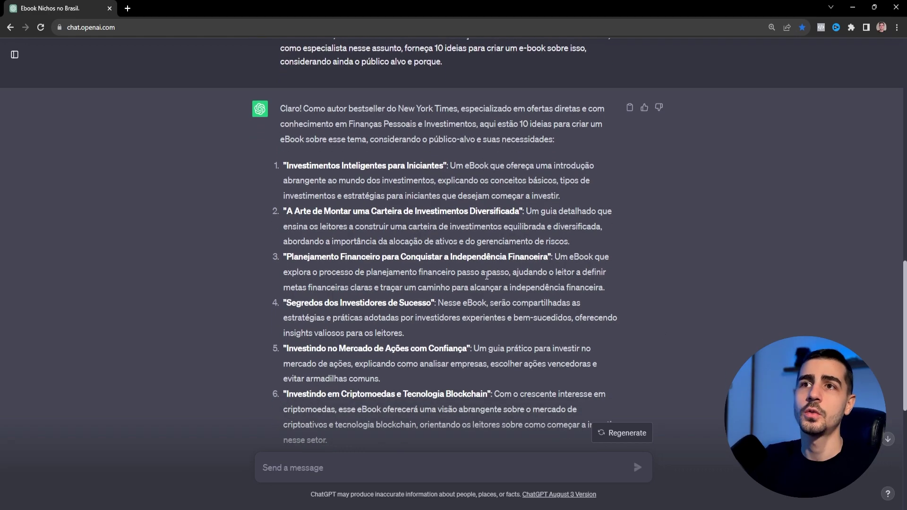
scroll(338, 153, down, 1)
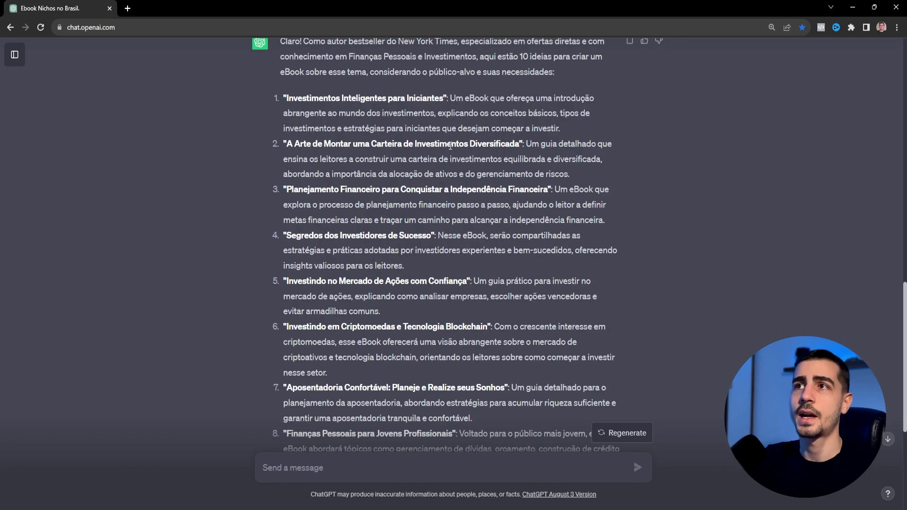
scroll(393, 194, down, 1)
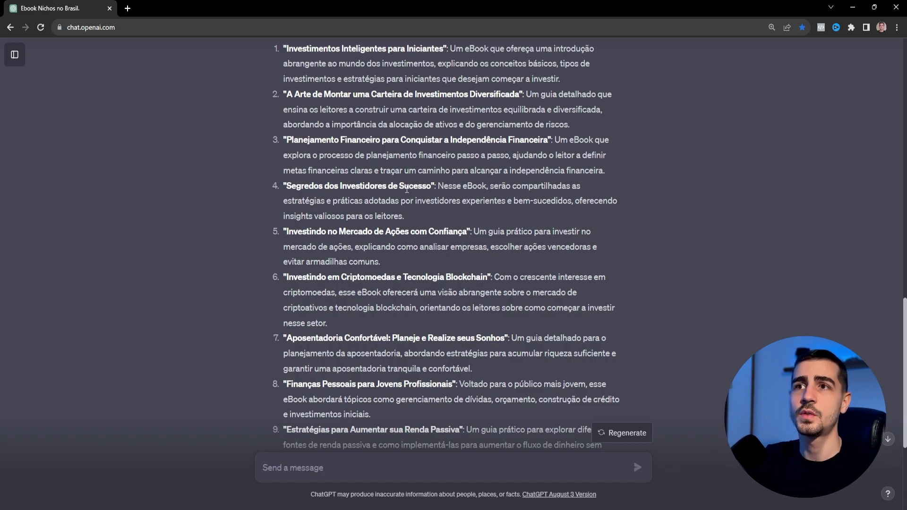
scroll(426, 187, down, 1)
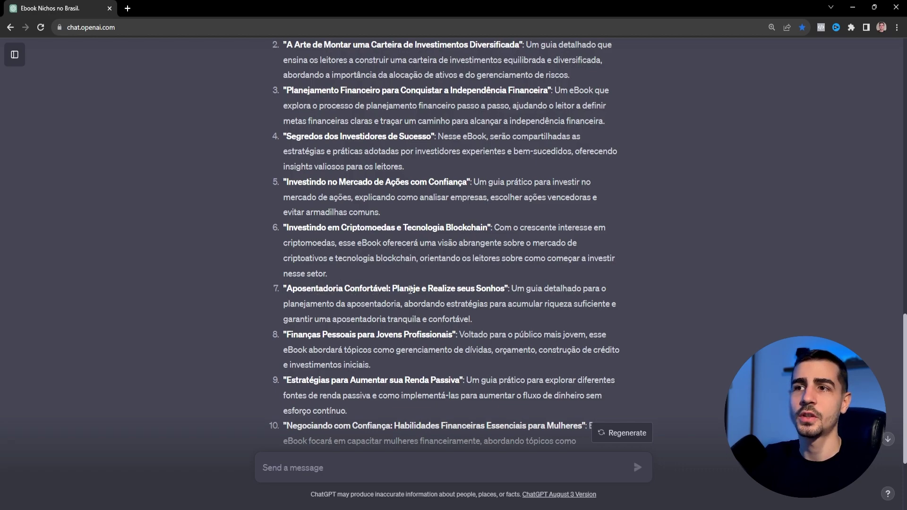
scroll(493, 290, down, 1)
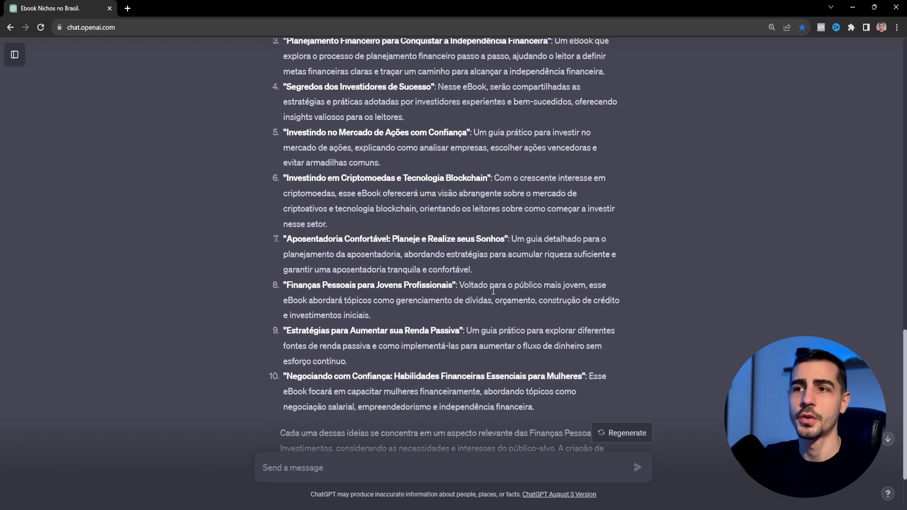
scroll(448, 286, down, 1)
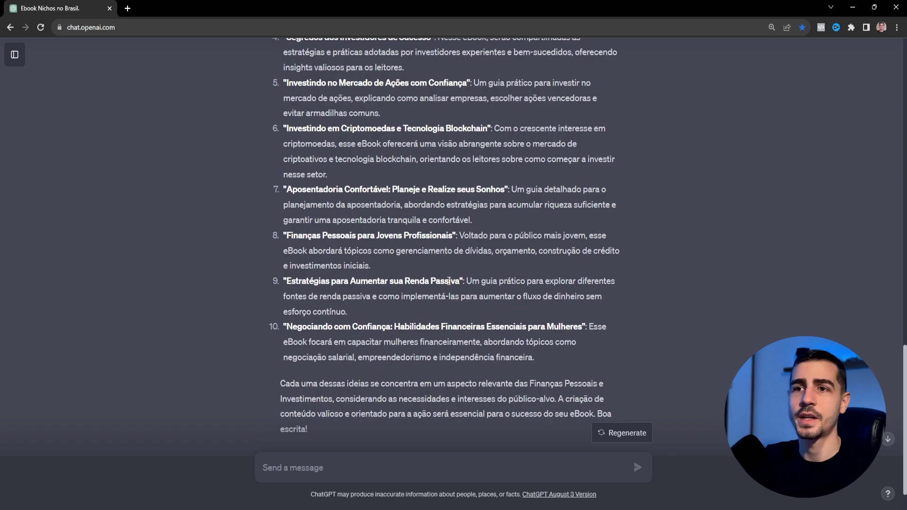
scroll(397, 293, down, 1)
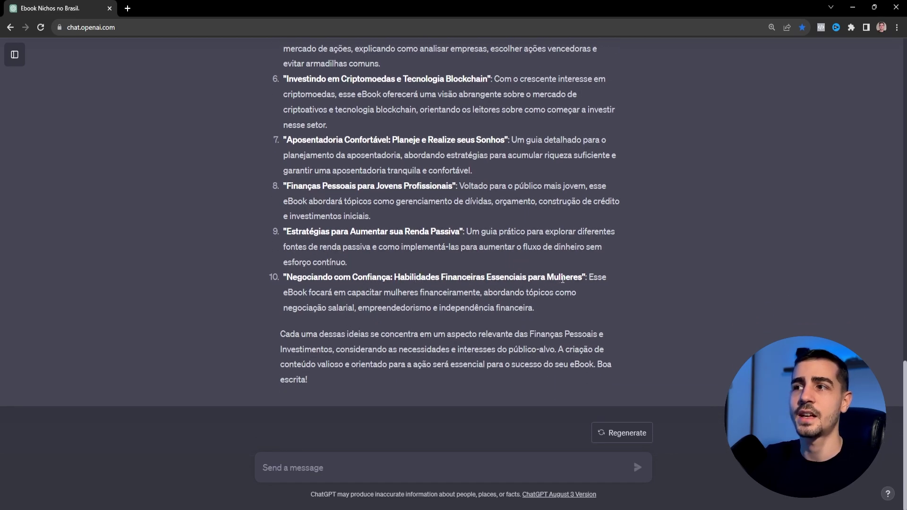
scroll(525, 298, up, 4)
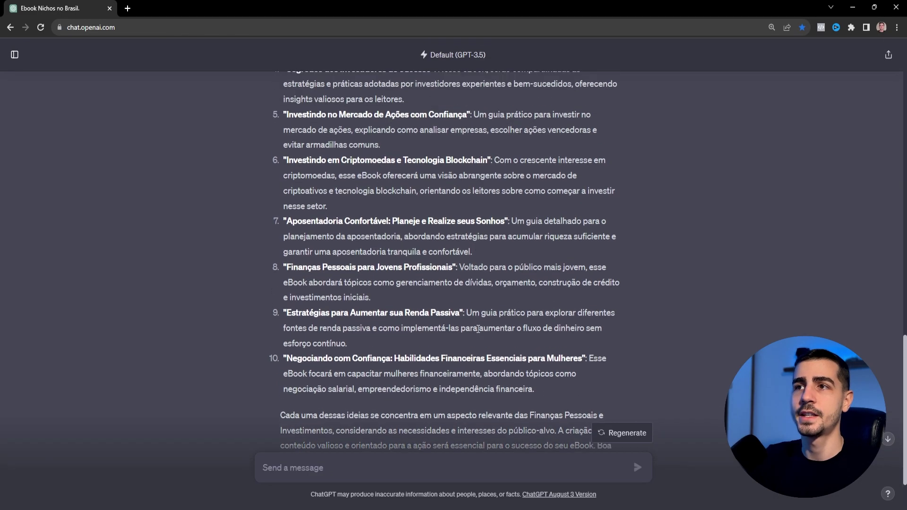
scroll(457, 326, up, 2)
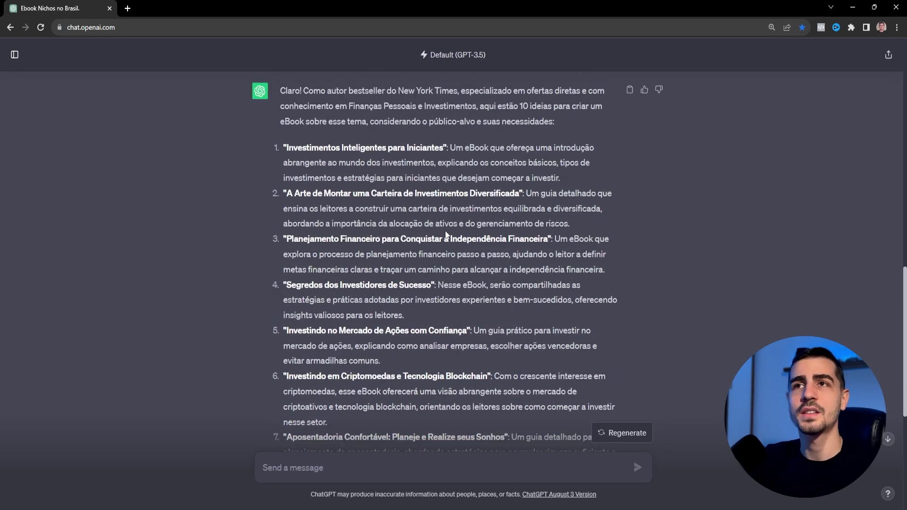
scroll(445, 231, up, 5)
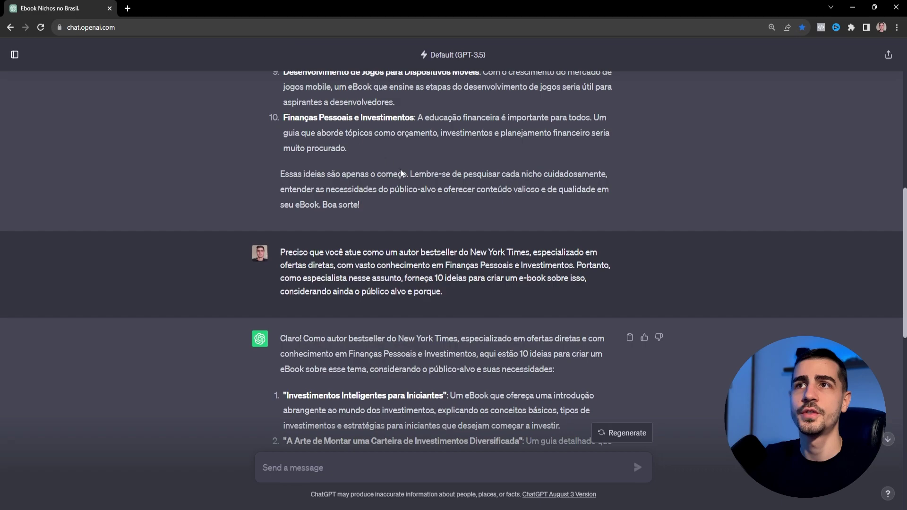
scroll(386, 161, down, 5)
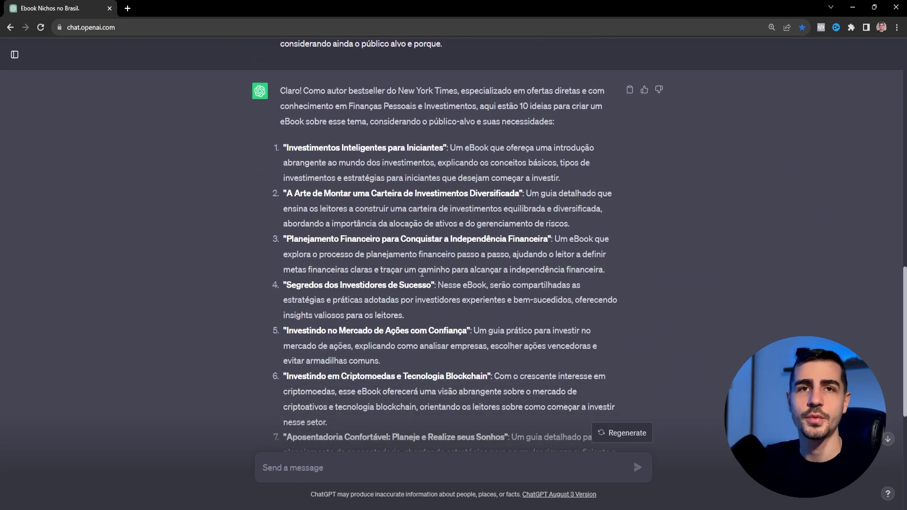
Request a 15-chapter ebook outline in Portuguese on "Planejamento Financeiro para Conquistar a Independência Financeira", considering the target audience and market.
drag(286, 238, 547, 240)
key(ctrl+c)
click(547, 240)
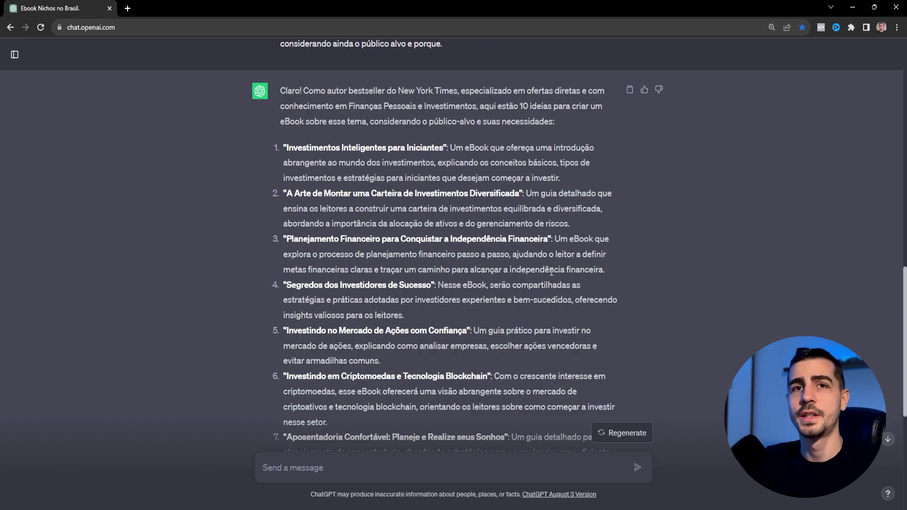
scroll(551, 272, down, 6)
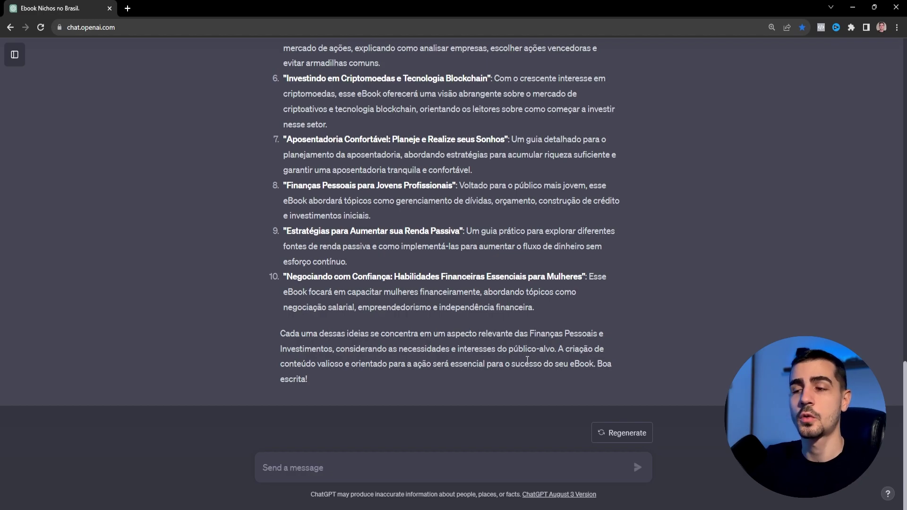
text(Em relação ao tópico [TÓPICO], crie um outline com 15 capítulos para que possamos produzir este ebook, levando em conta o meu público alvo e o mercado.)
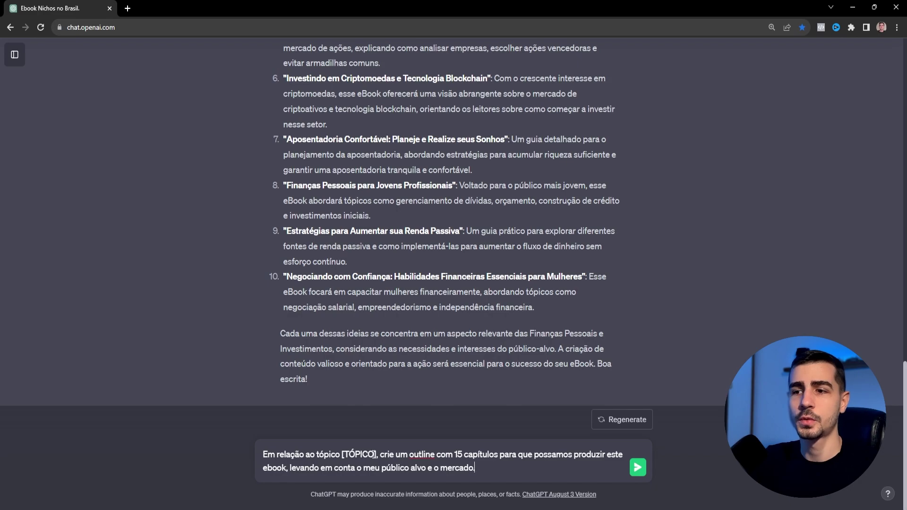
scroll(357, 256, up, 4)
drag(287, 137, 543, 144)
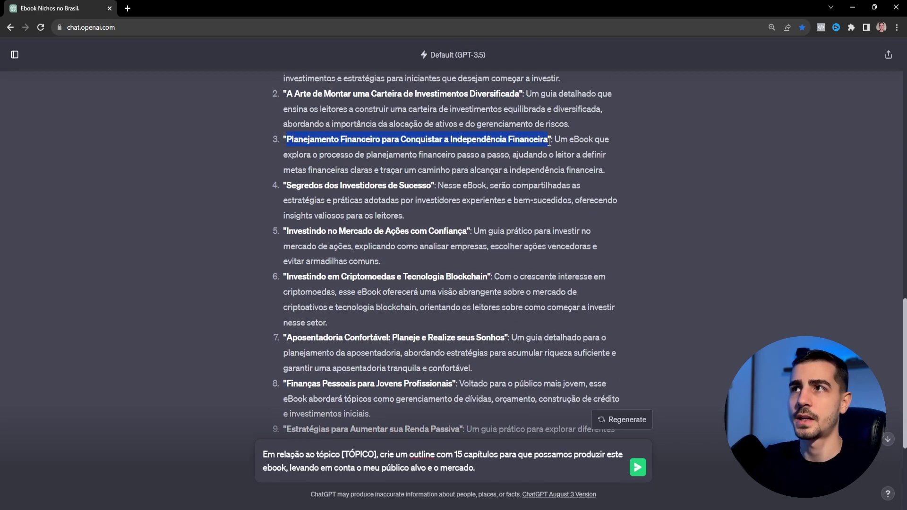
drag(342, 454, 378, 453)
key(ctrl+v)
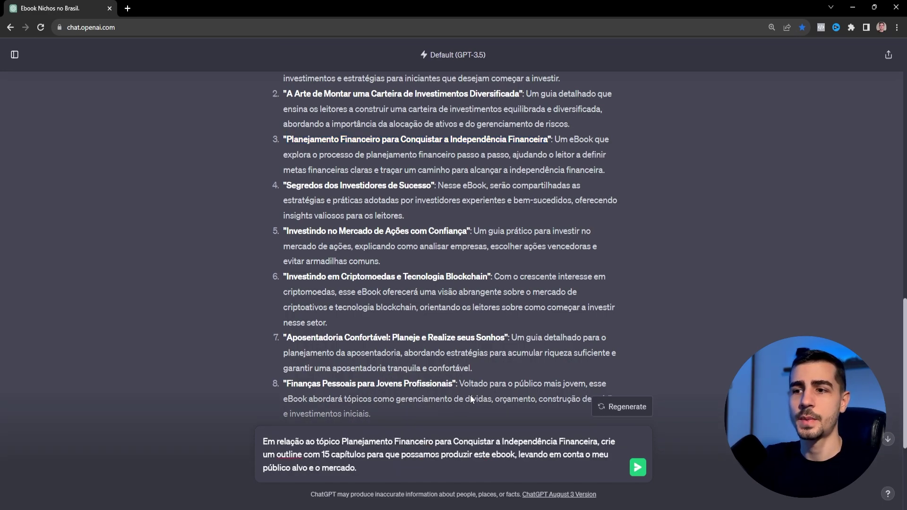
scroll(469, 394, down, 4)
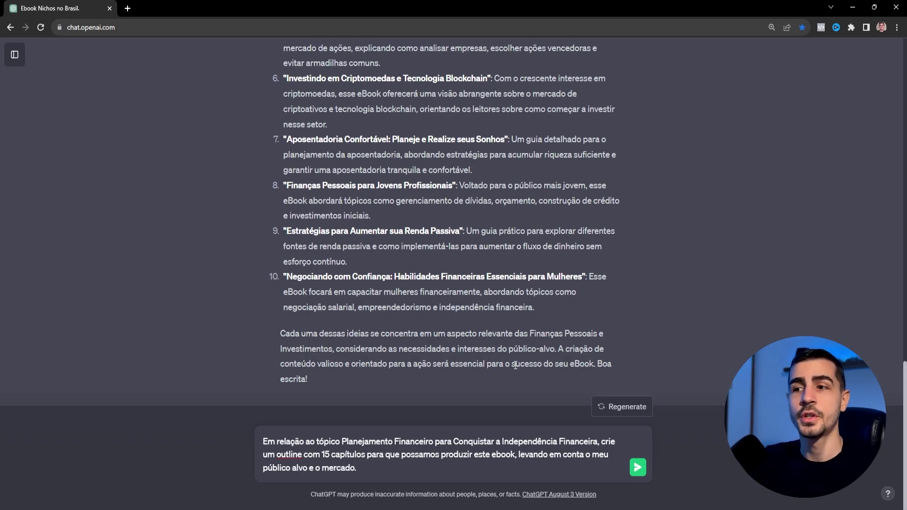
click(637, 469)
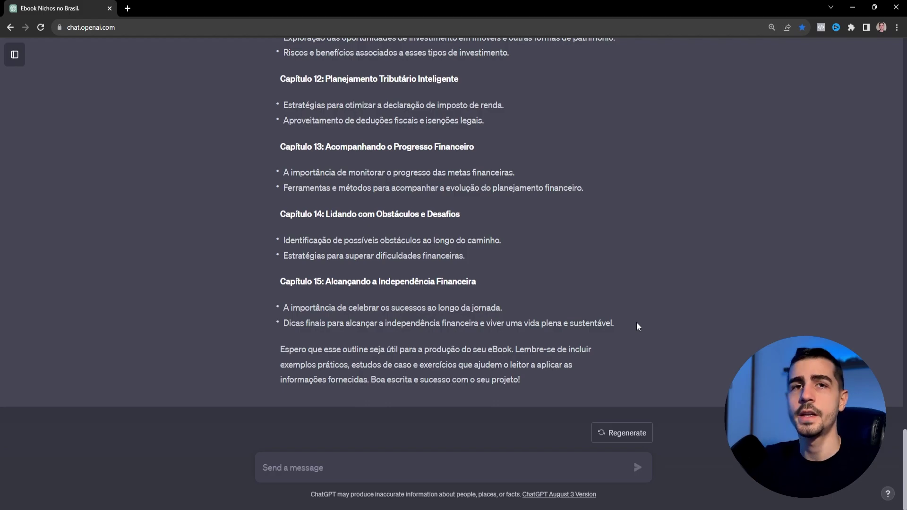
Read through the 15-chapter outline, examining each chapter's title and bullet points from Introdução to Alcançando a Independência Financeira.
scroll(636, 325, up, 10)
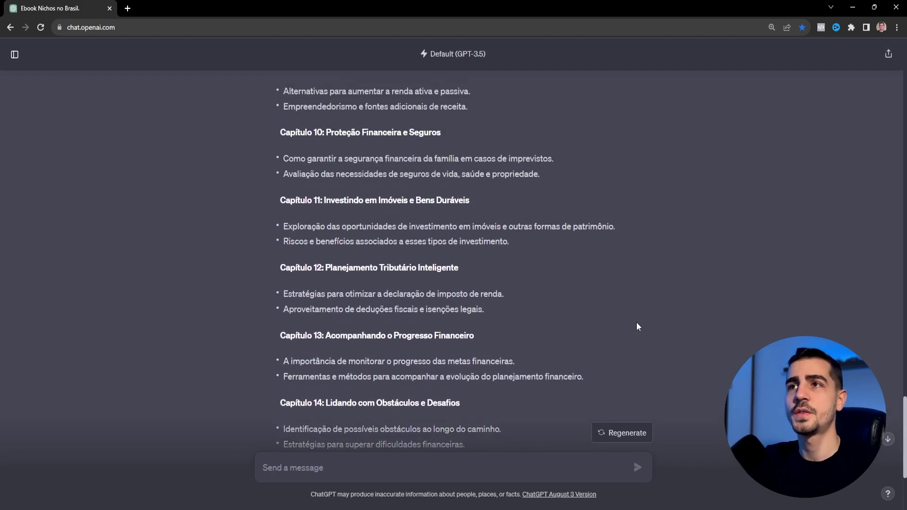
scroll(638, 326, up, 1)
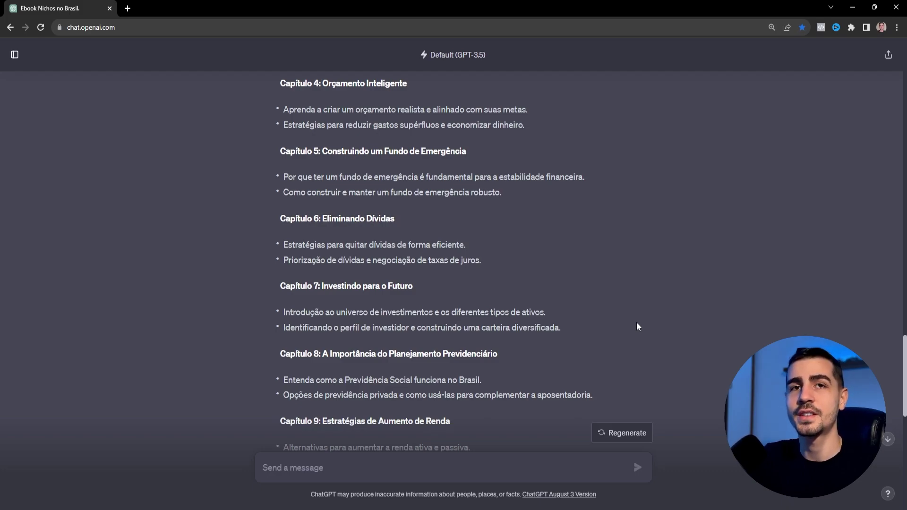
scroll(636, 326, up, 4)
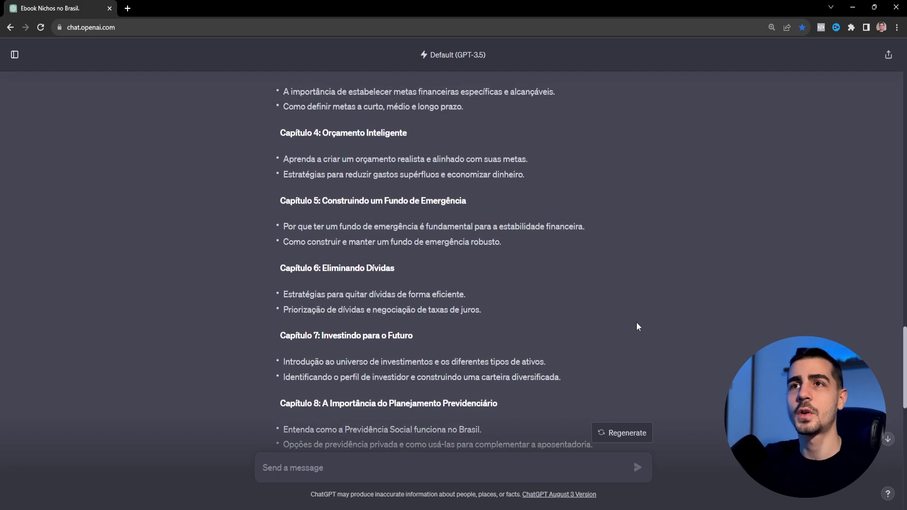
scroll(637, 326, up, 1)
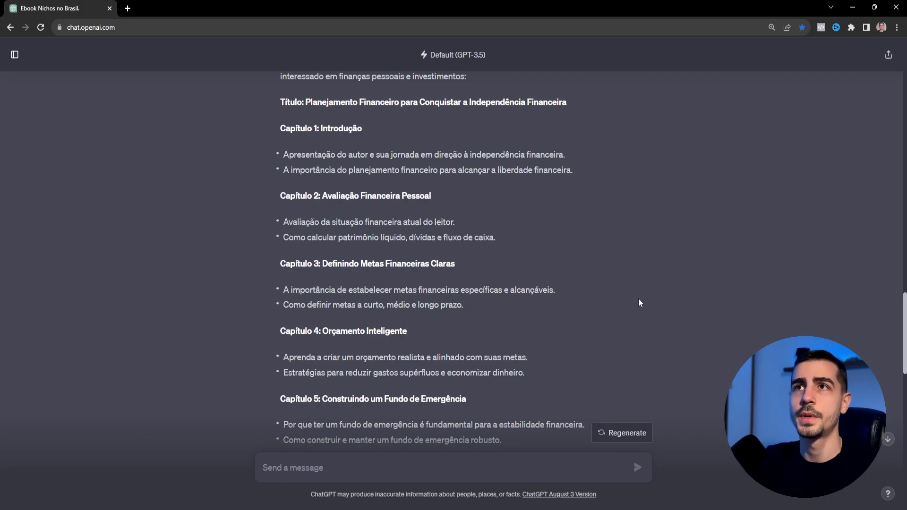
scroll(638, 302, up, 2)
scroll(636, 303, down, 1)
scroll(623, 306, down, 2)
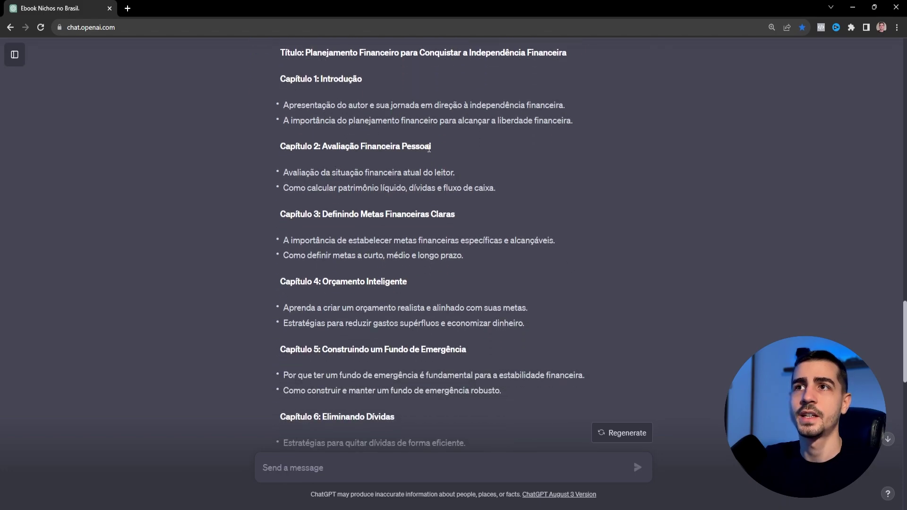
scroll(415, 152, down, 1)
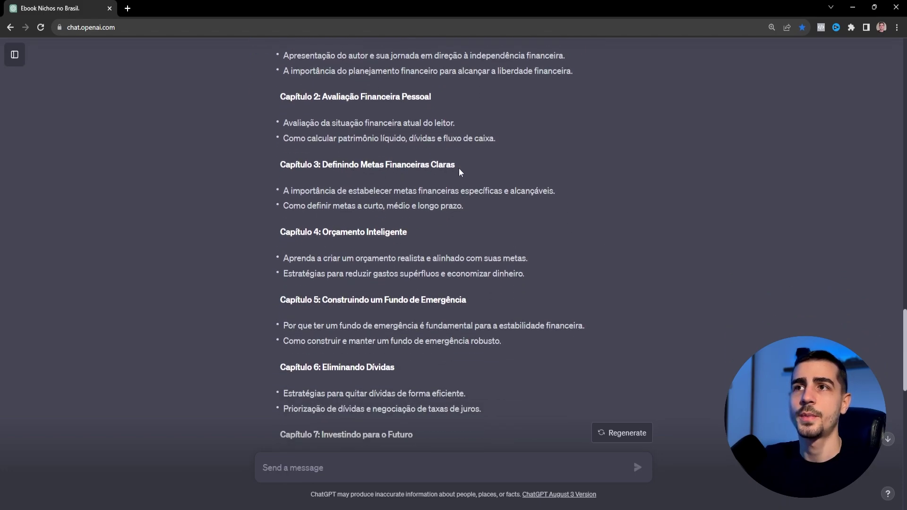
scroll(458, 168, down, 2)
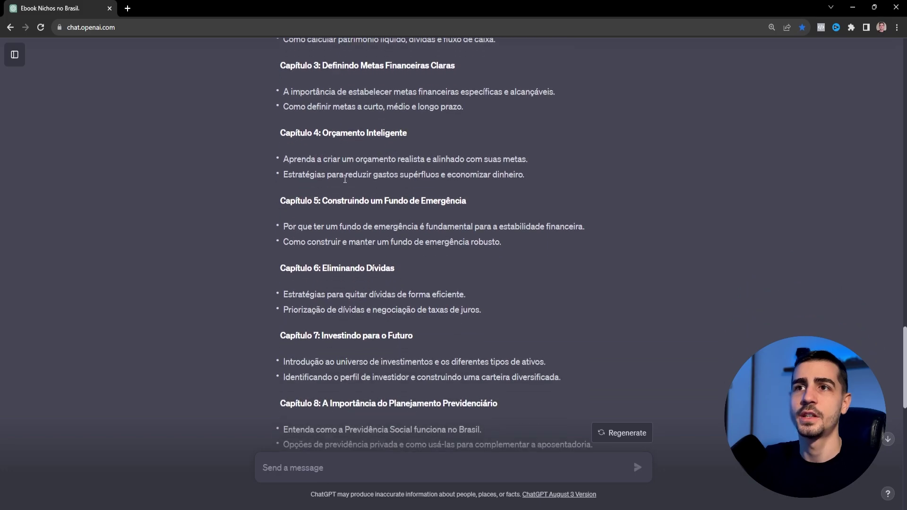
scroll(344, 179, down, 1)
scroll(345, 129, down, 2)
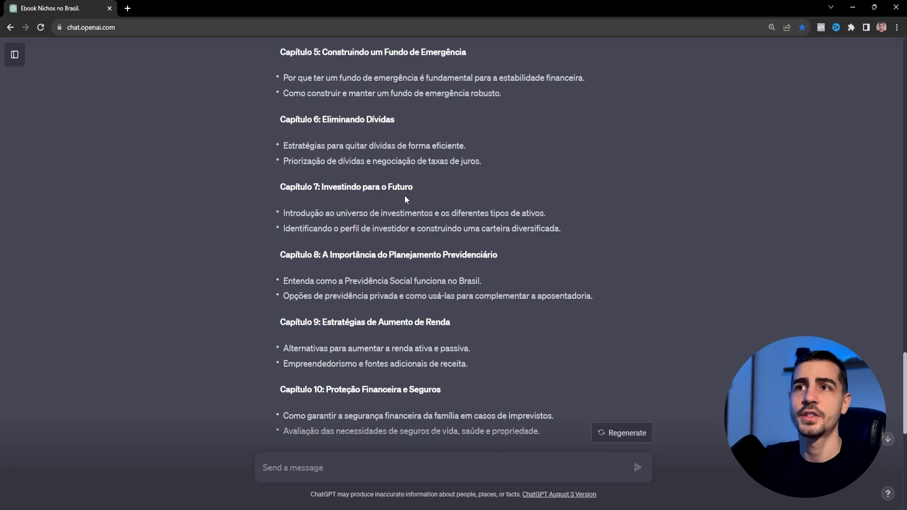
scroll(405, 195, down, 1)
scroll(409, 221, down, 1)
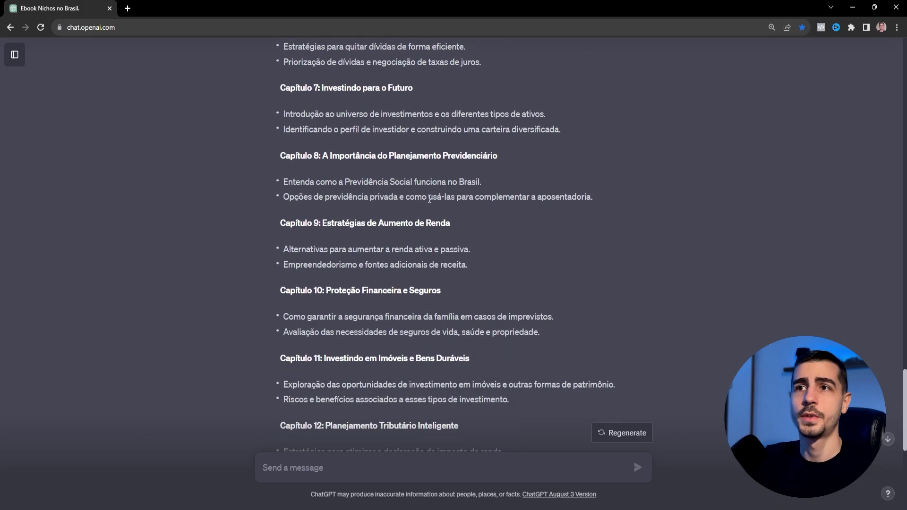
scroll(472, 171, down, 1)
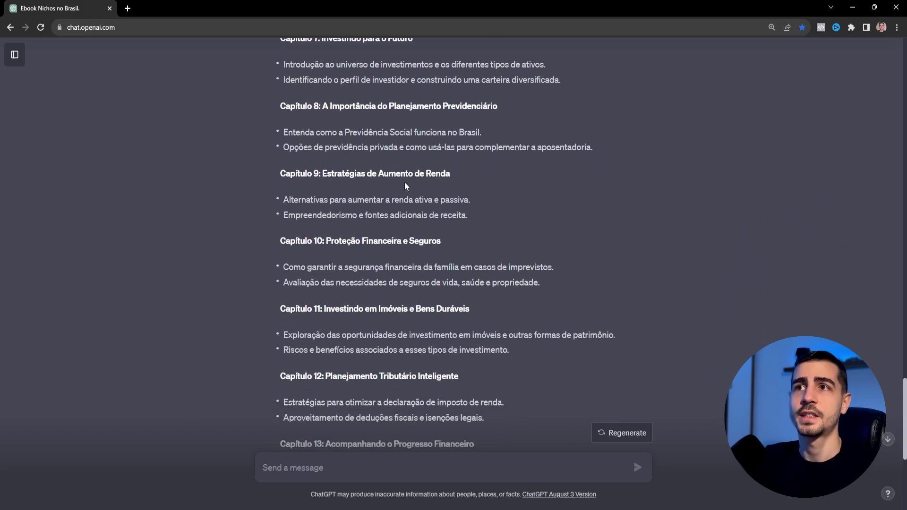
scroll(416, 186, down, 1)
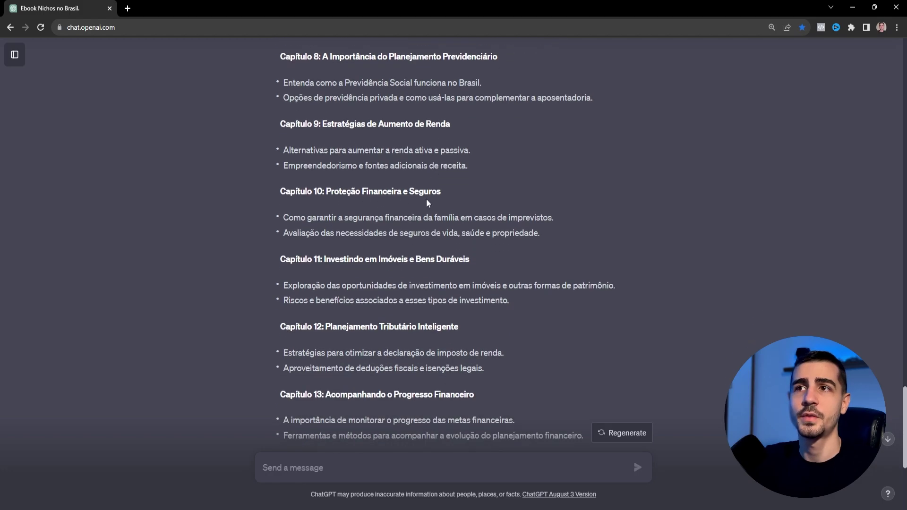
scroll(415, 201, down, 1)
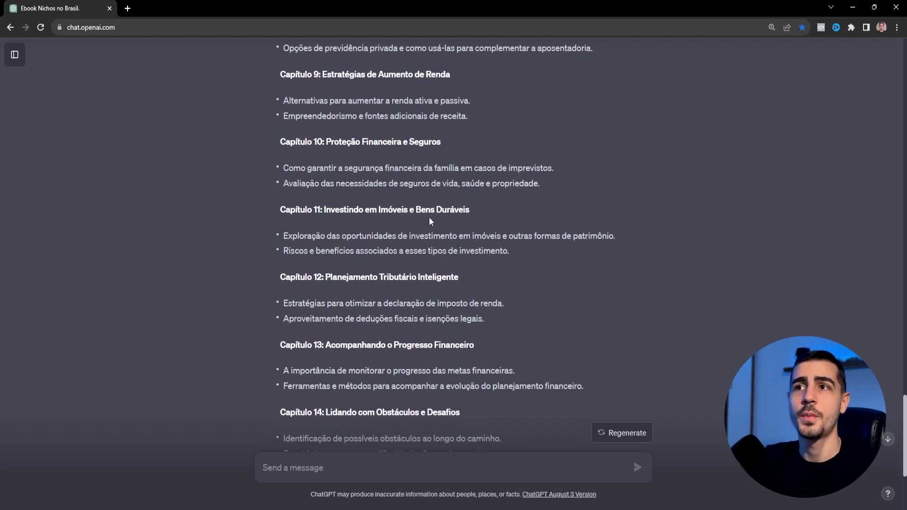
scroll(362, 224, down, 1)
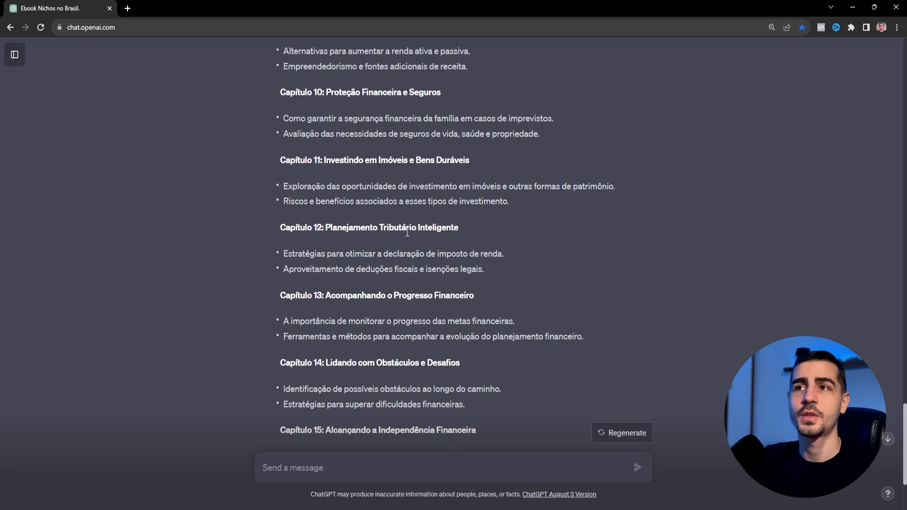
scroll(420, 239, down, 1)
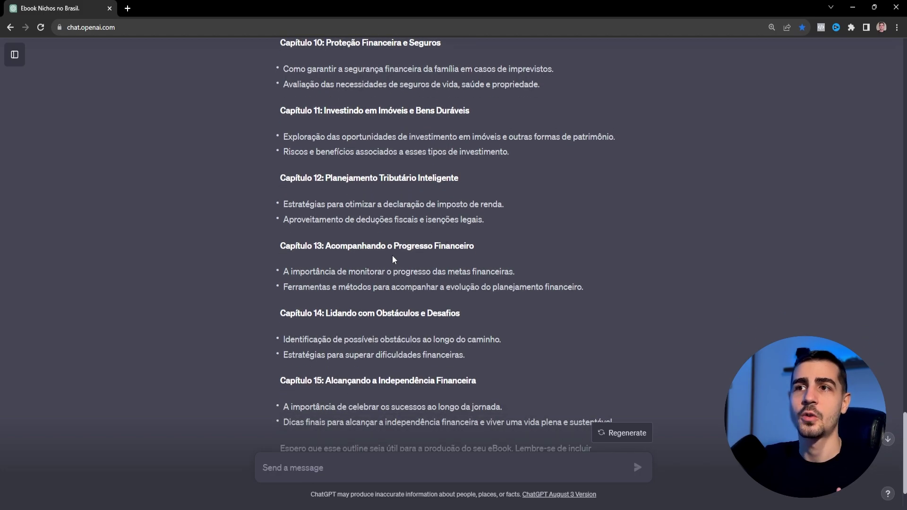
scroll(406, 265, down, 1)
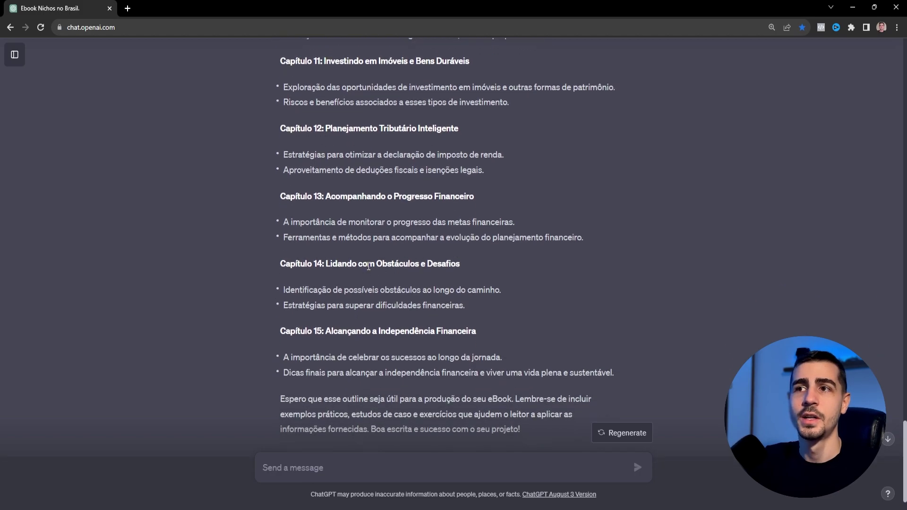
scroll(447, 275, down, 1)
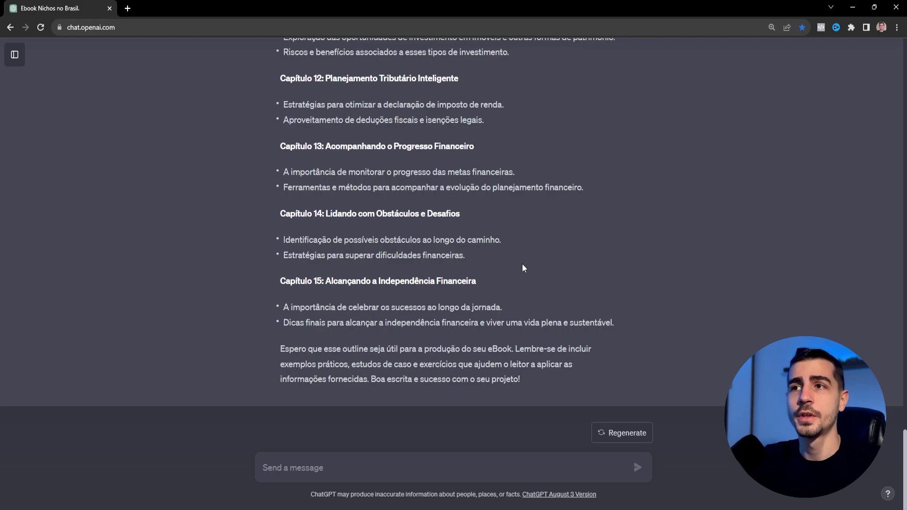
Send a Portuguese prompt requesting "Capítulo 1: Introdução" in first person, simple language, with moderate real examples and analogies, and more than 1000 words.
scroll(522, 268, up, 9)
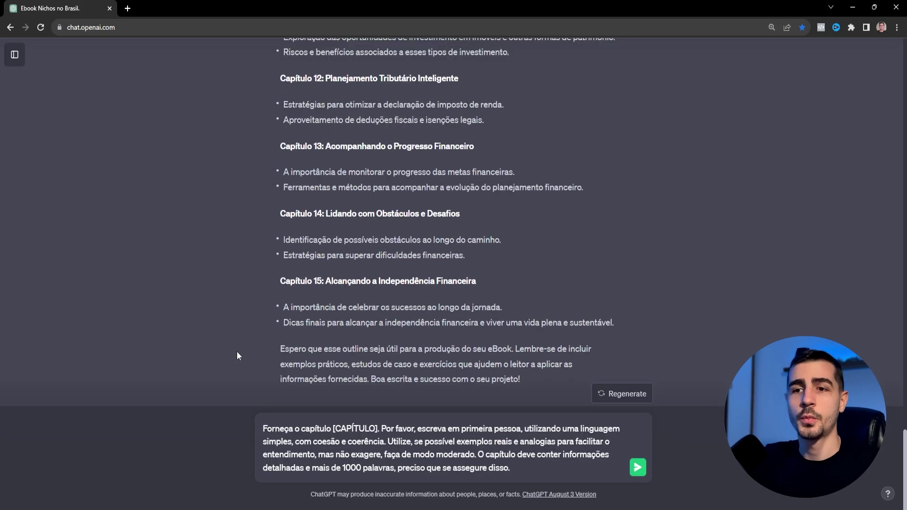
scroll(240, 349, up, 10)
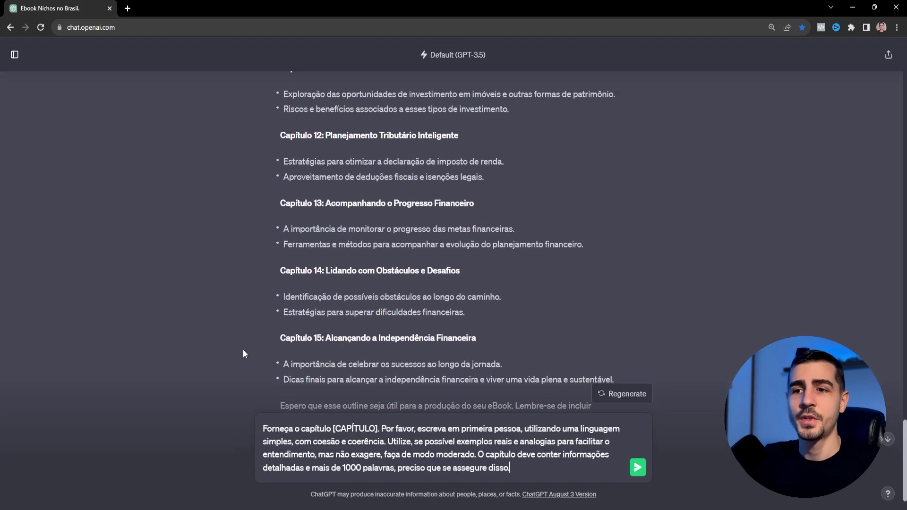
scroll(308, 230, up, 4)
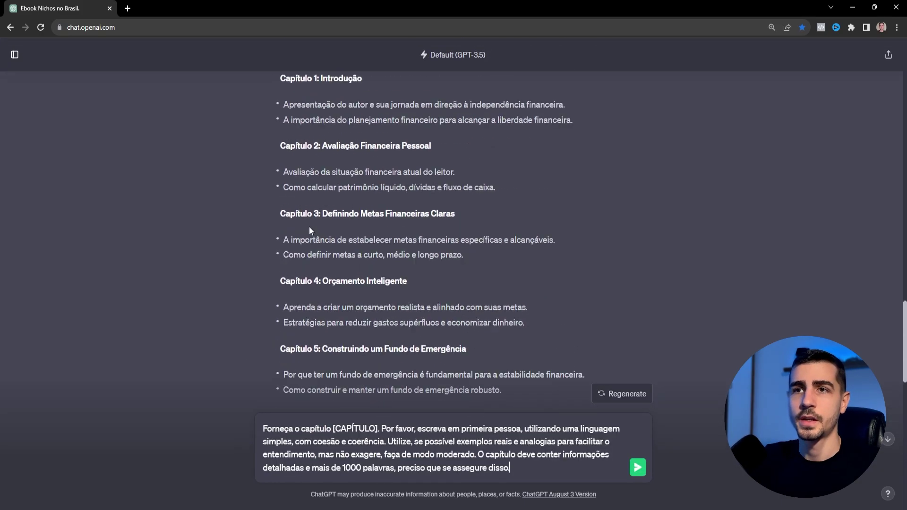
drag(281, 129, 351, 134)
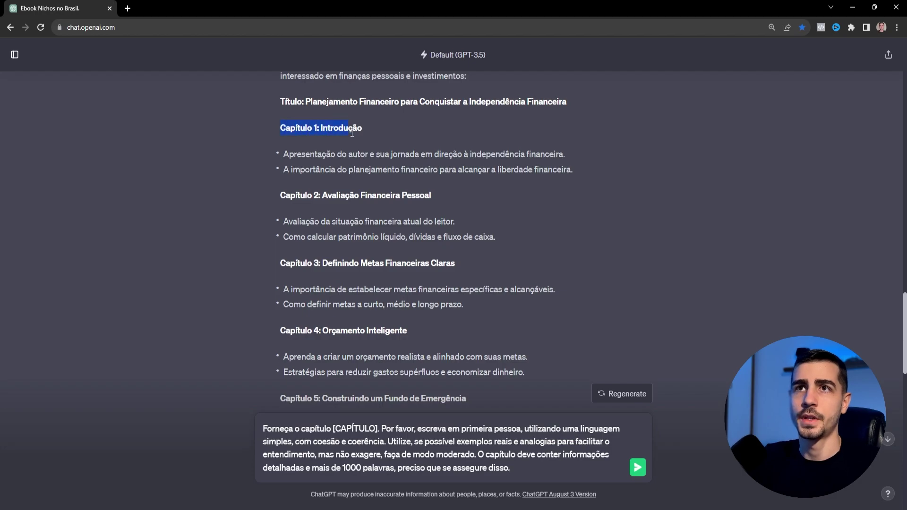
drag(372, 428, 379, 429)
key(BackSpace)
text(Capítulo 1: Introdução)
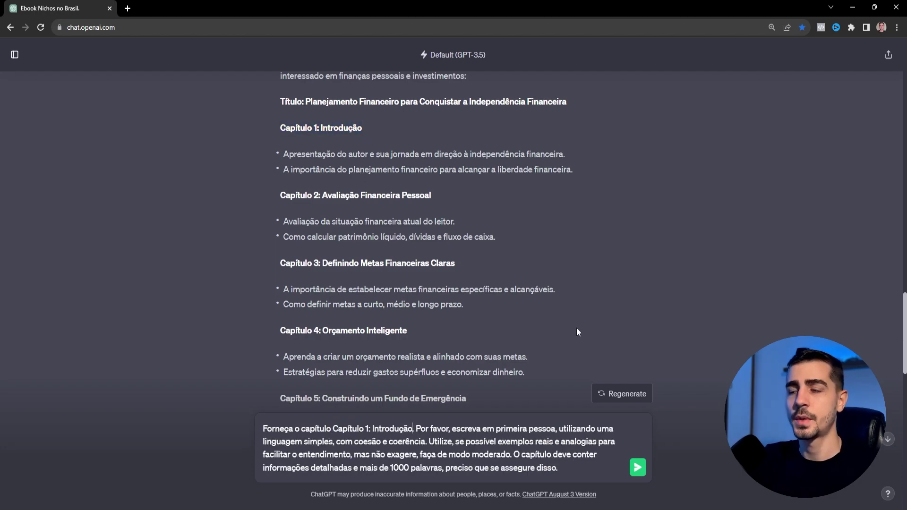
scroll(577, 330, down, 1)
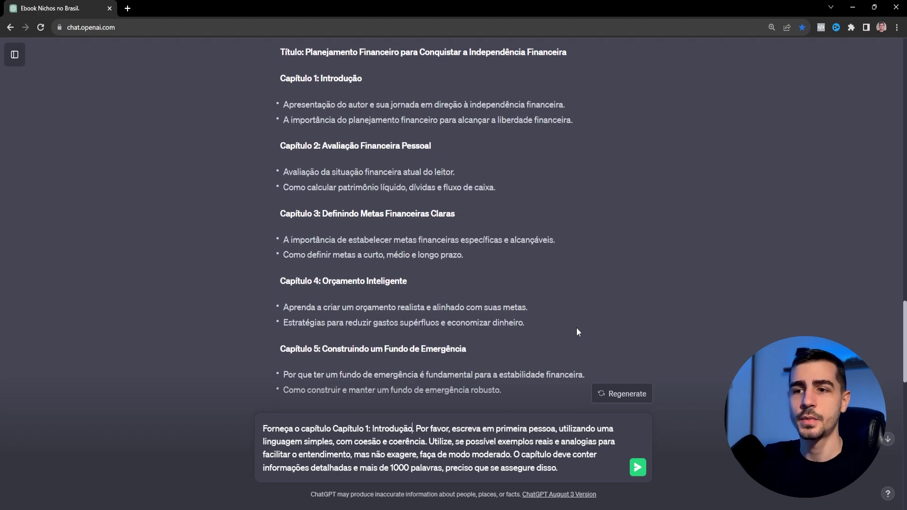
scroll(576, 331, down, 12)
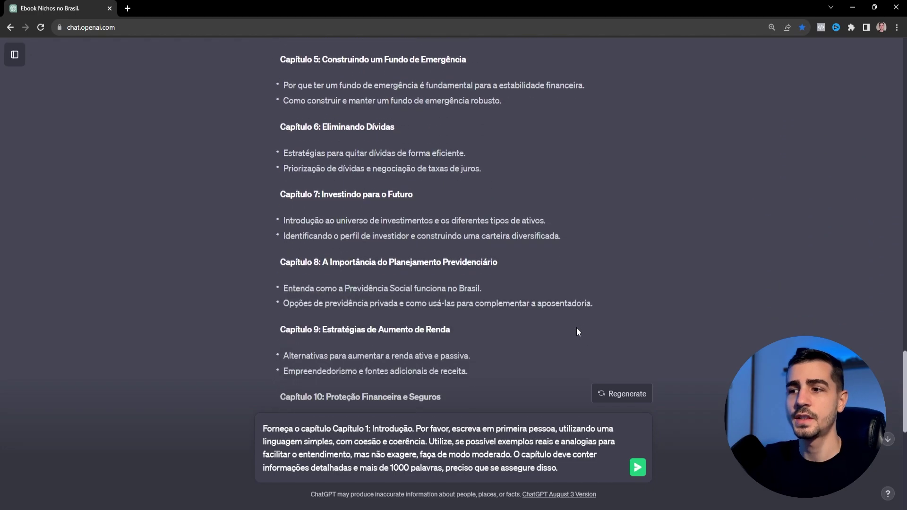
scroll(576, 327, down, 3)
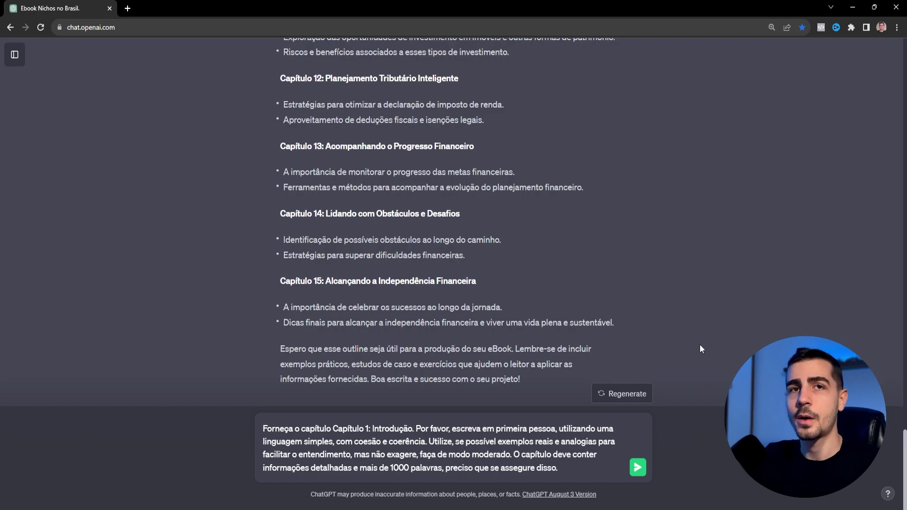
click(637, 467)
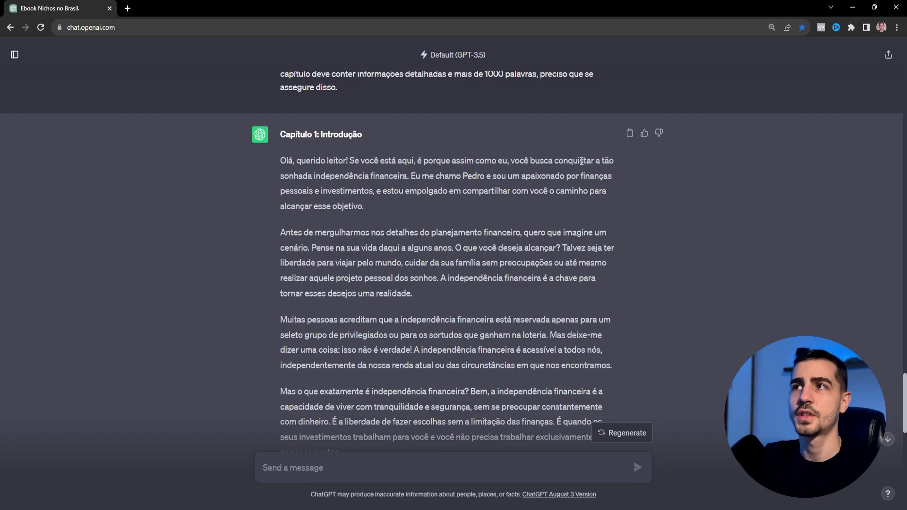
Read the generated Capítulo 1 and compare its reference to the next chapter with the chapter order in the outline.
drag(314, 177, 489, 179)
drag(553, 178, 611, 179)
scroll(349, 239, down, 5)
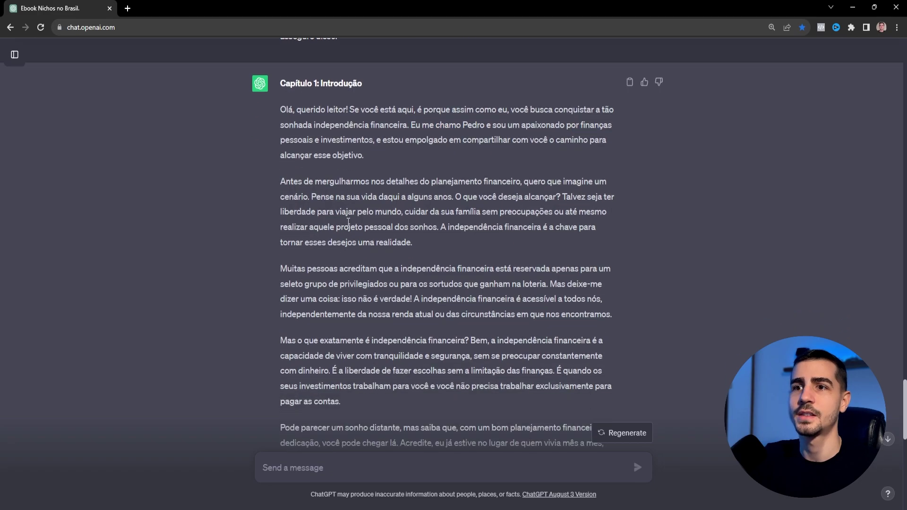
scroll(362, 180, down, 7)
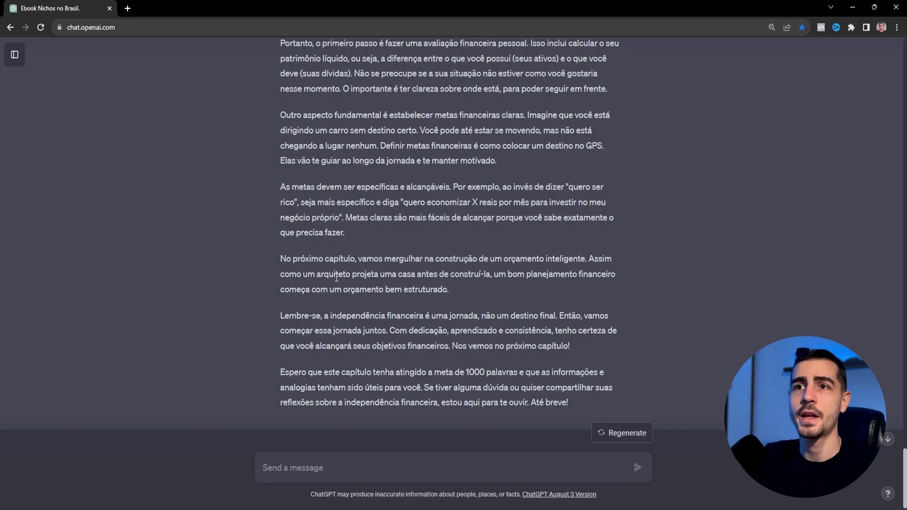
scroll(361, 202, down, 1)
scroll(286, 216, up, 1)
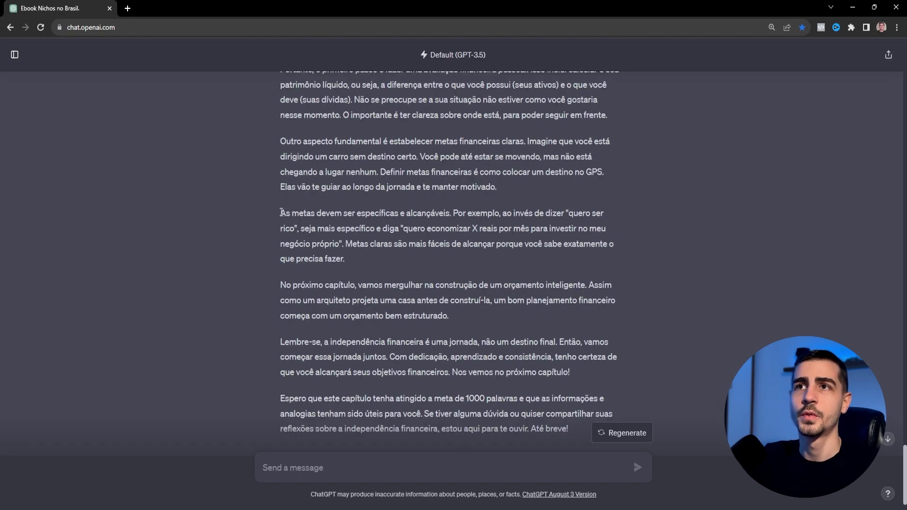
drag(281, 212, 491, 239)
click(342, 246)
scroll(280, 238, down, 1)
drag(295, 236, 584, 236)
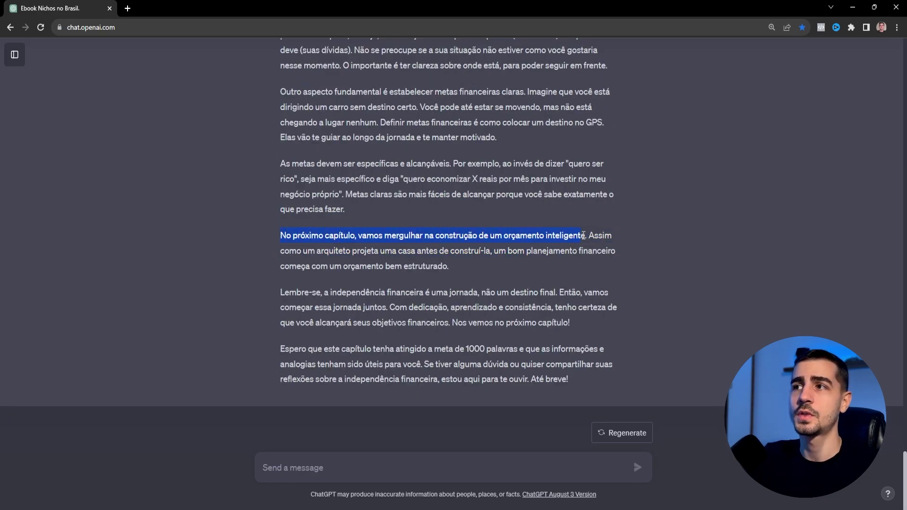
scroll(458, 265, up, 20)
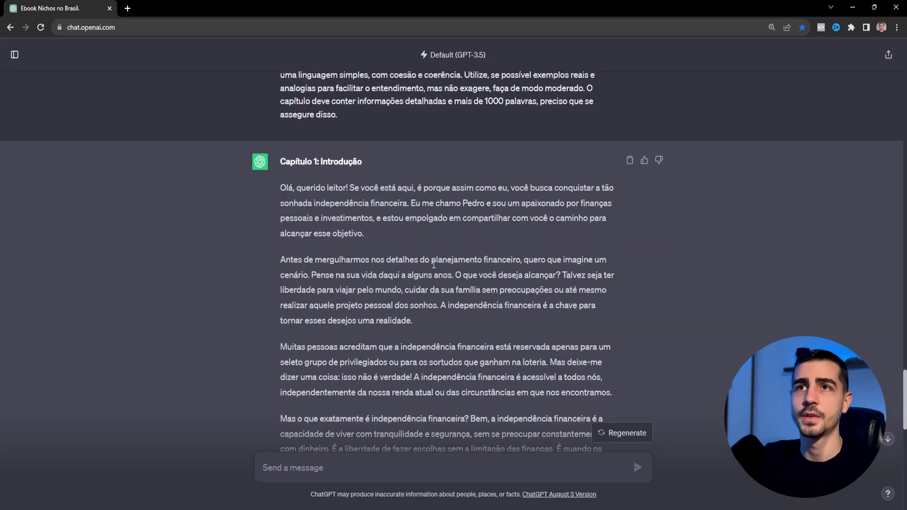
scroll(398, 265, up, 10)
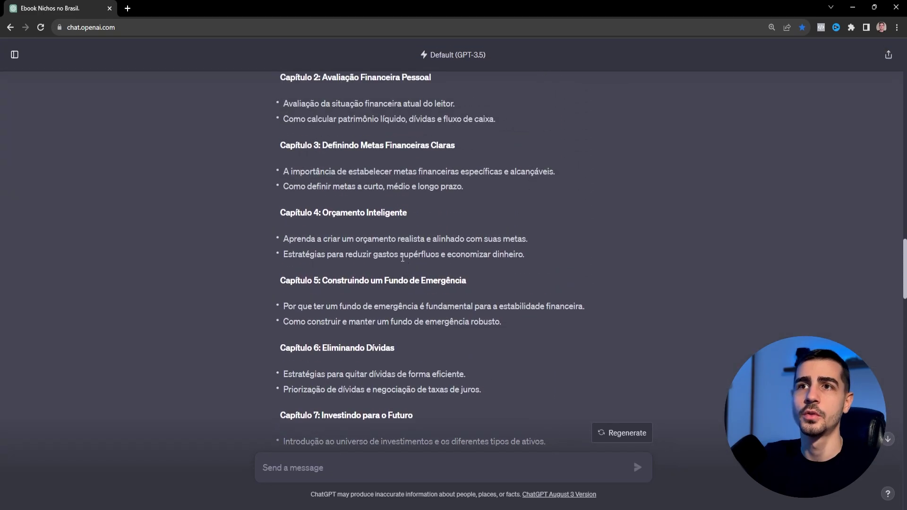
scroll(362, 210, down, 1)
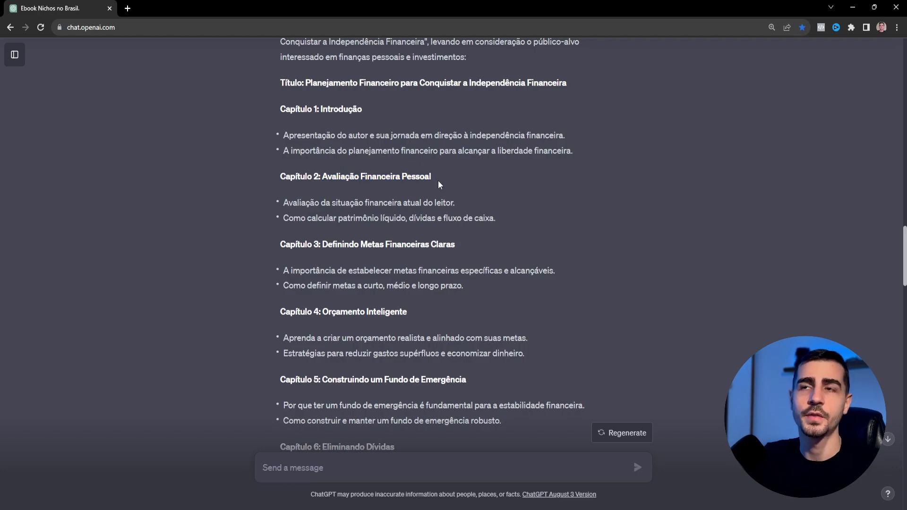
Reuse the Capítulo 1 prompt to request "Capítulo 2: Avaliação Financeira Pessoal", keeping the same writing instructions.
scroll(290, 176, down, 20)
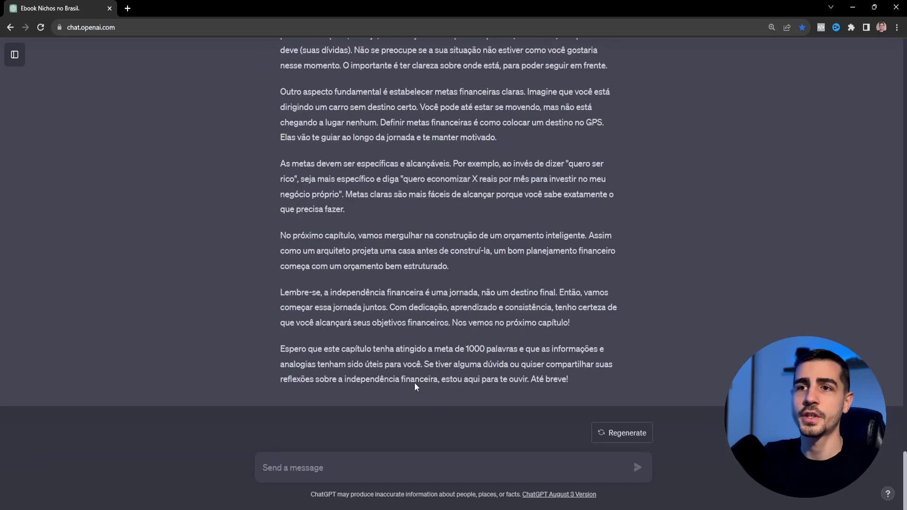
scroll(375, 323, up, 10)
scroll(376, 323, up, 2)
triple_click(342, 252)
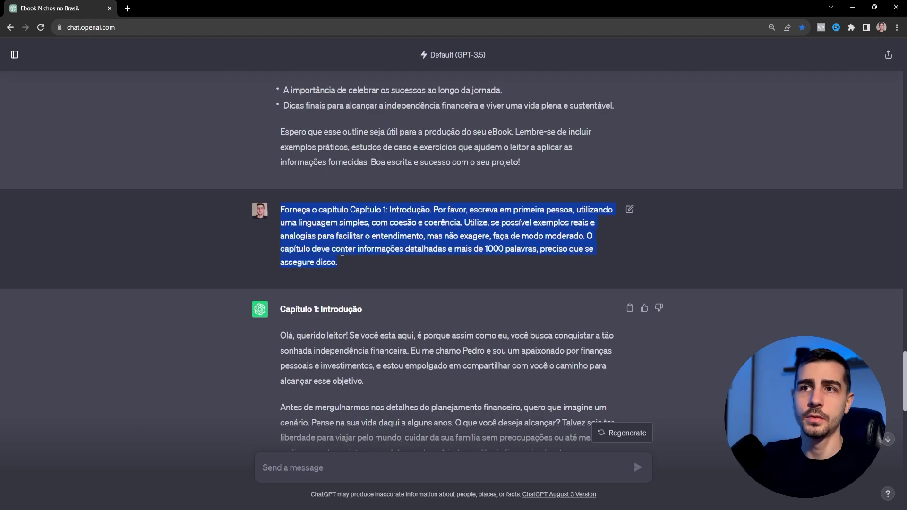
key(ctrl+c)
click(350, 462)
key(ctrl+v)
scroll(365, 332, up, 20)
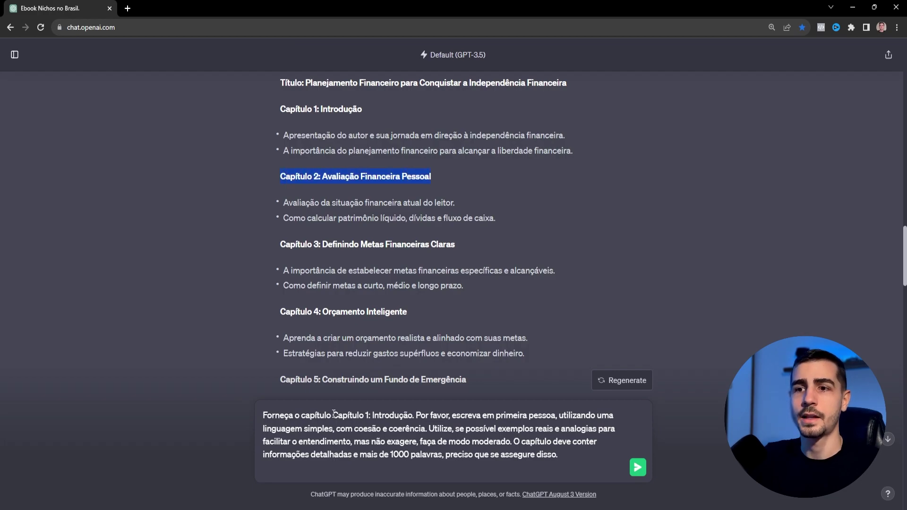
key(ctrl+v)
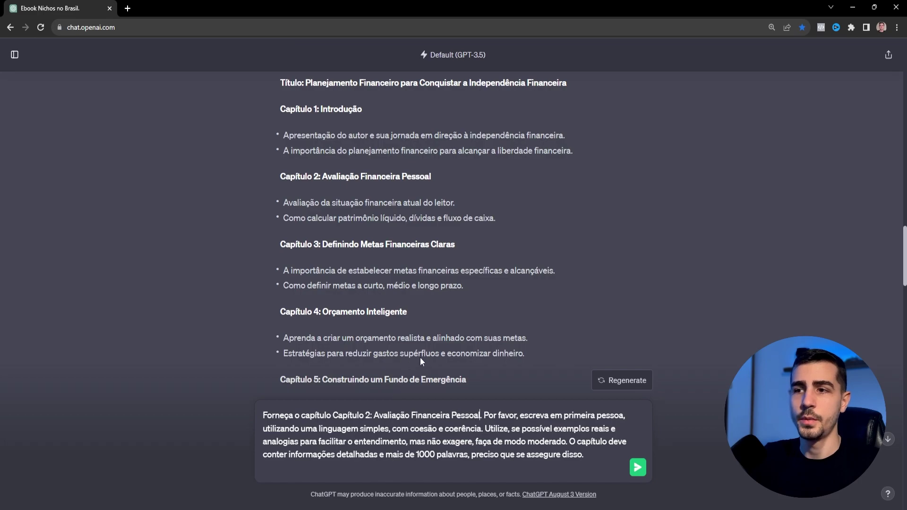
key(Return)
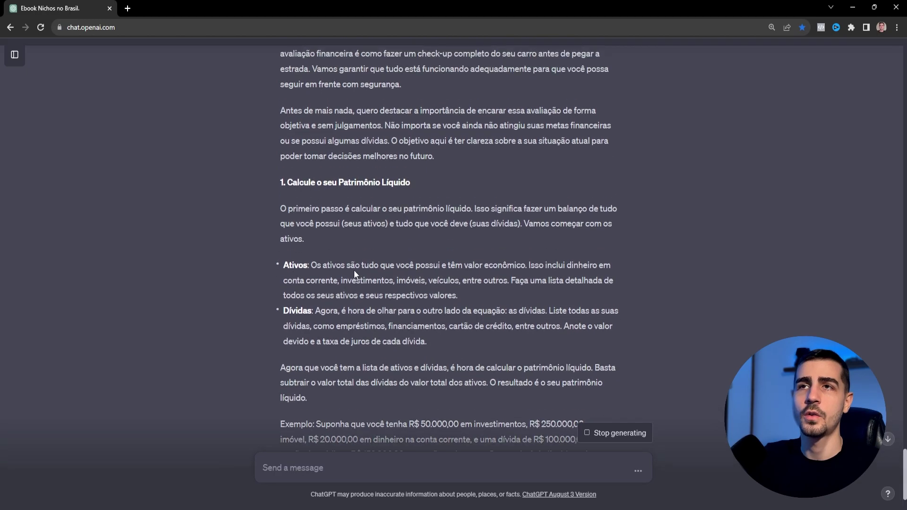
Read the generated Capítulo 2 from its introduction through the numbered sections to the word-count note at the end.
scroll(354, 145, up, 3)
scroll(354, 150, up, 1)
scroll(391, 268, down, 3)
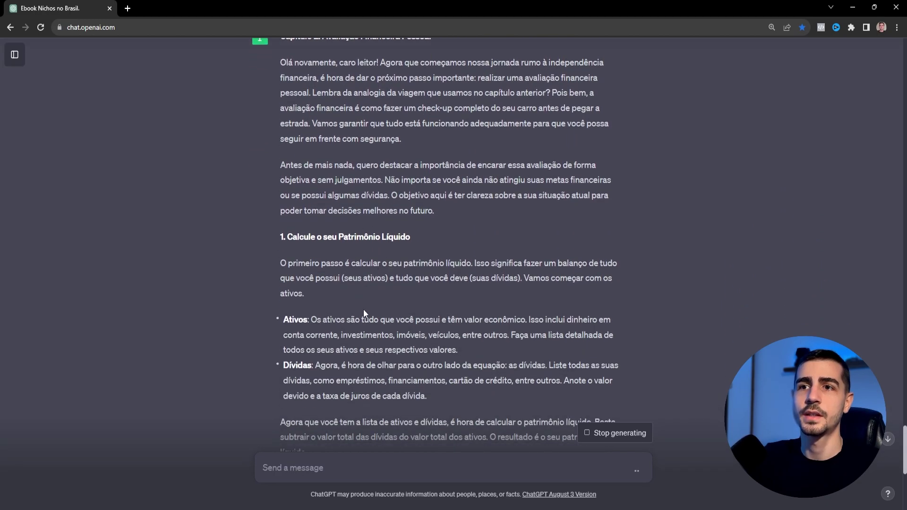
scroll(340, 288, down, 1)
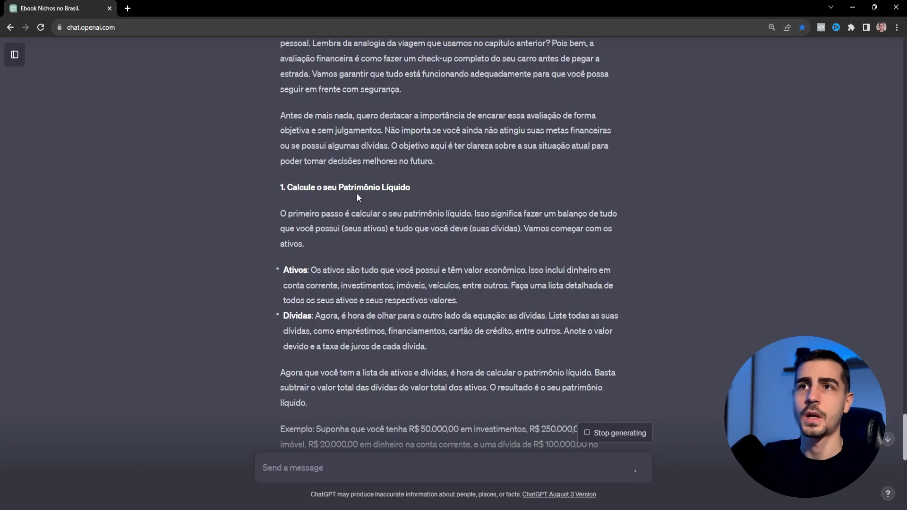
scroll(330, 259, down, 7)
scroll(331, 260, down, 7)
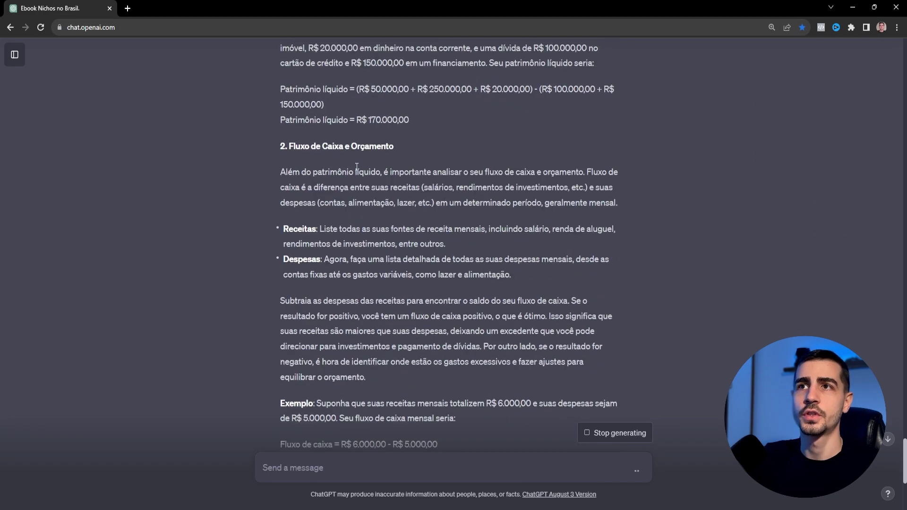
scroll(337, 320, down, 7)
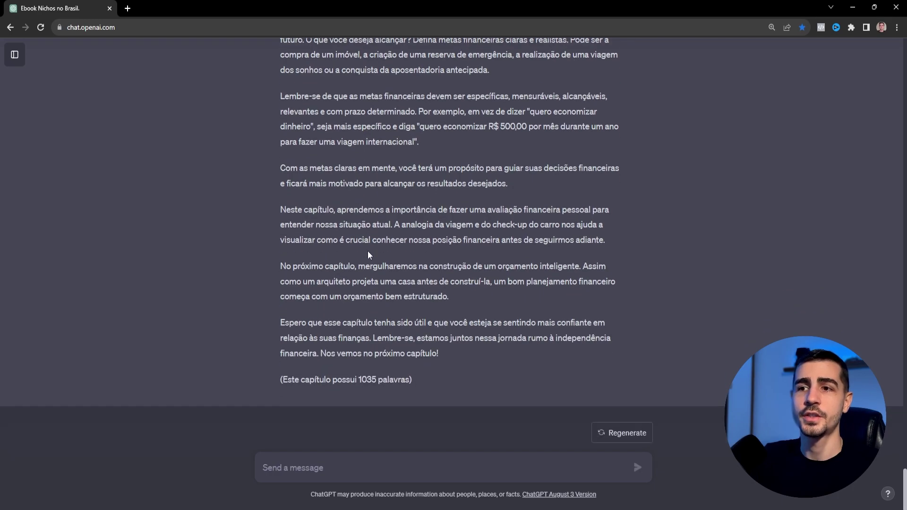
drag(282, 379, 377, 378)
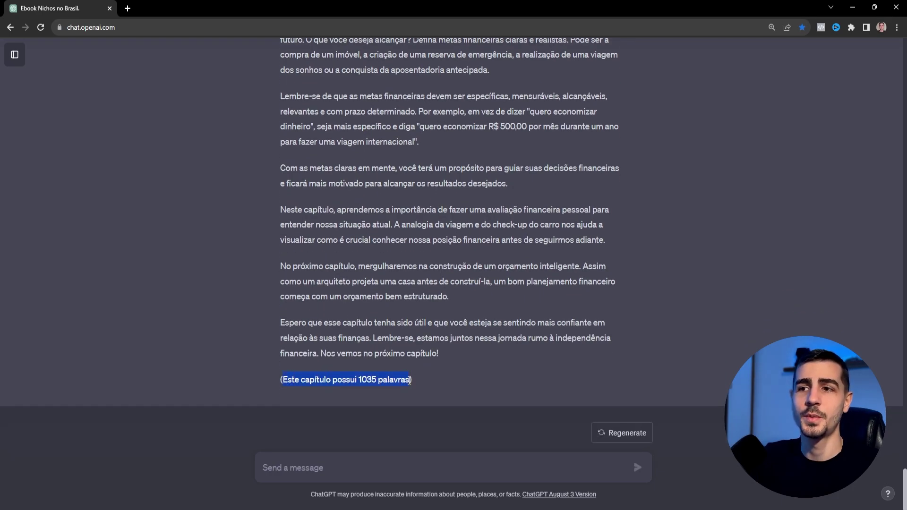
Review Capítulo 1's text and its closing paragraph about the 1000-word goal for sentences unsuitable for the ebook.
scroll(408, 373, up, 20)
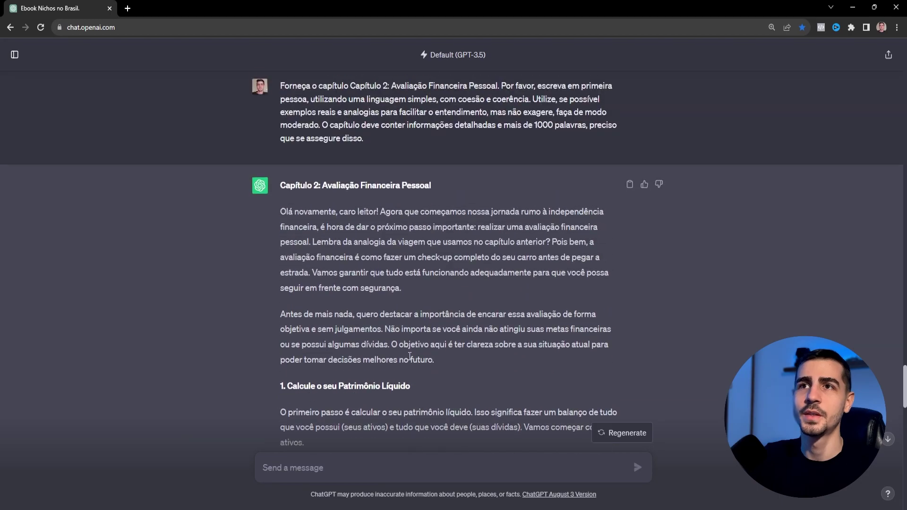
scroll(415, 349, up, 4)
mouse_move(280, 206)
mouse_down()
mouse_move(518, 208)
mouse_move(577, 241)
mouse_move(519, 222)
mouse_move(255, 208)
mouse_move(279, 211)
mouse_up()
click(571, 238)
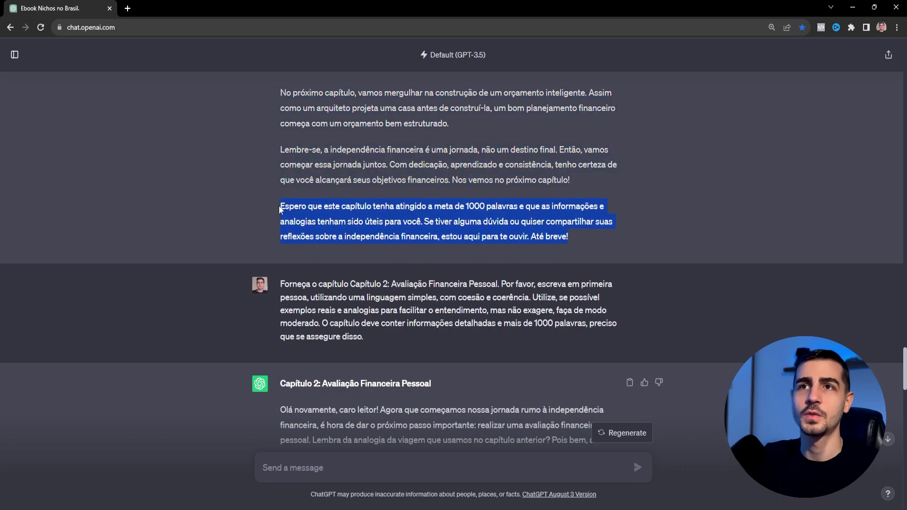
scroll(280, 211, up, 10)
scroll(350, 242, down, 12)
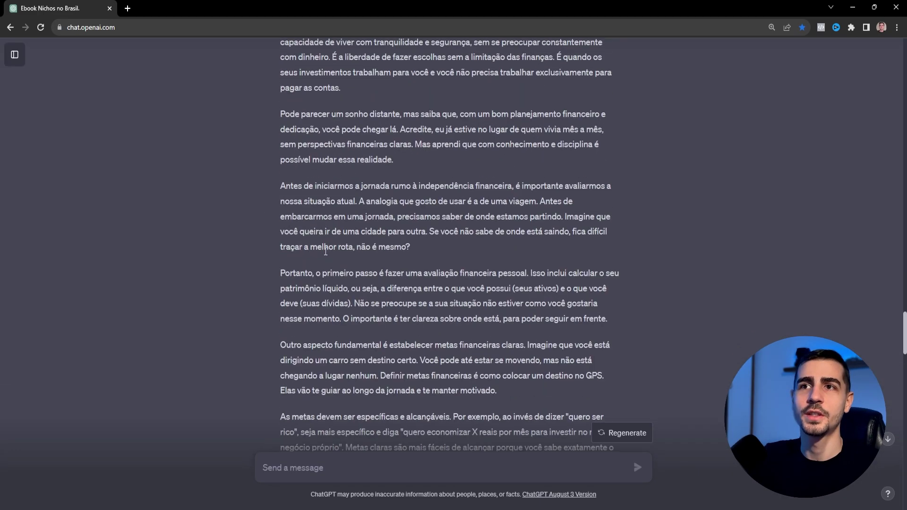
scroll(350, 242, up, 1)
triple_click(344, 167)
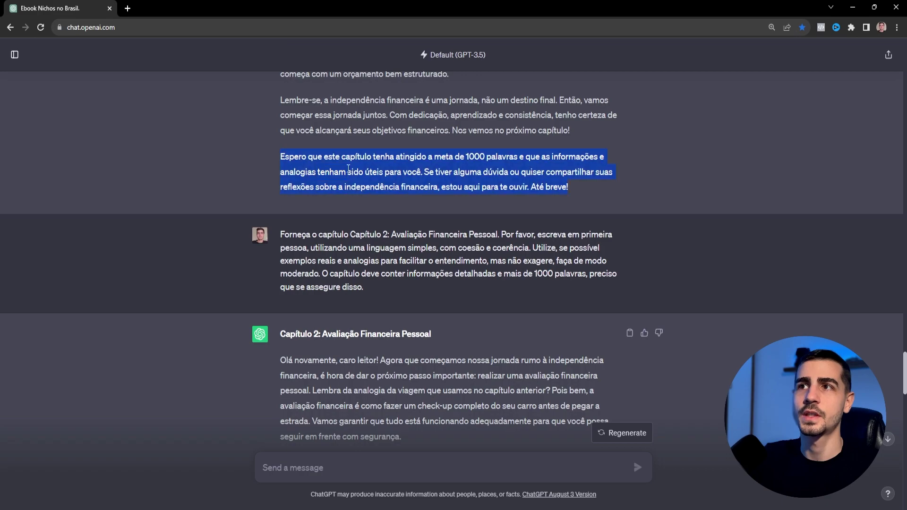
click(404, 170)
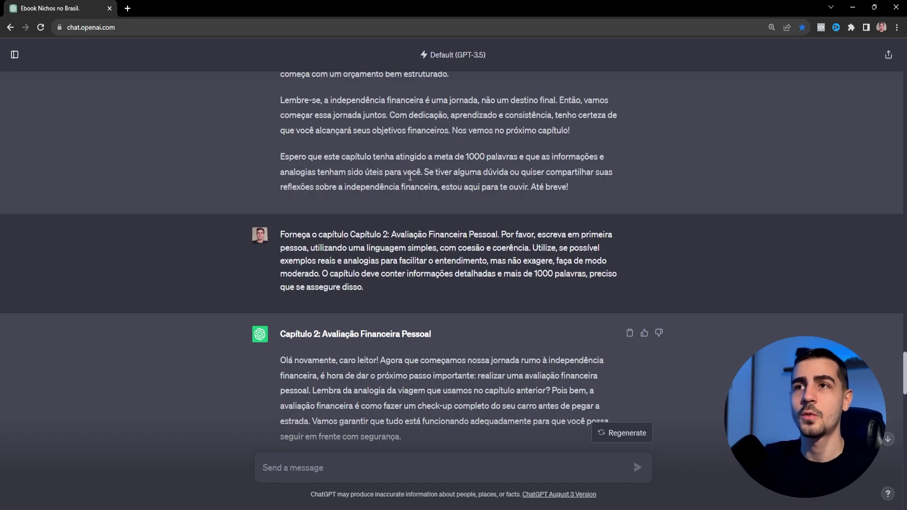
scroll(410, 177, down, 20)
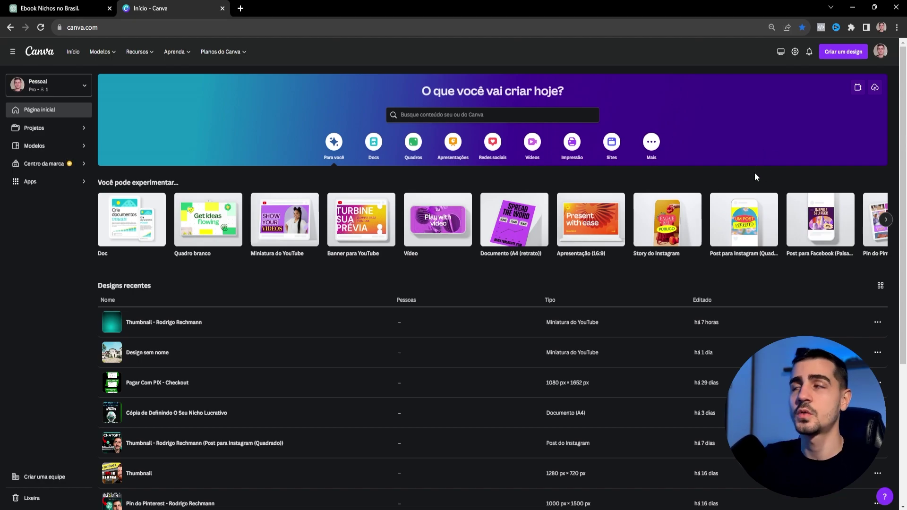
In Canva, create a blank Documento (A4 retrato) design and search its templates for "ebook".
click(848, 56)
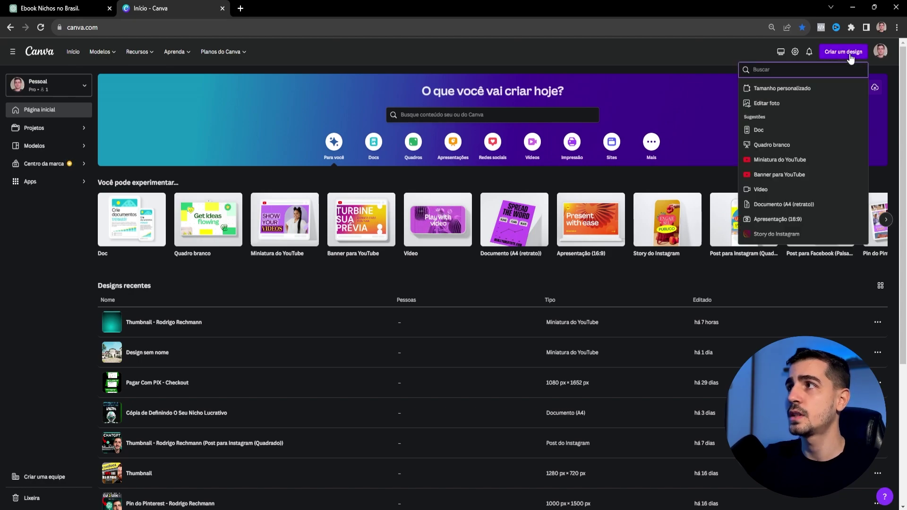
click(772, 206)
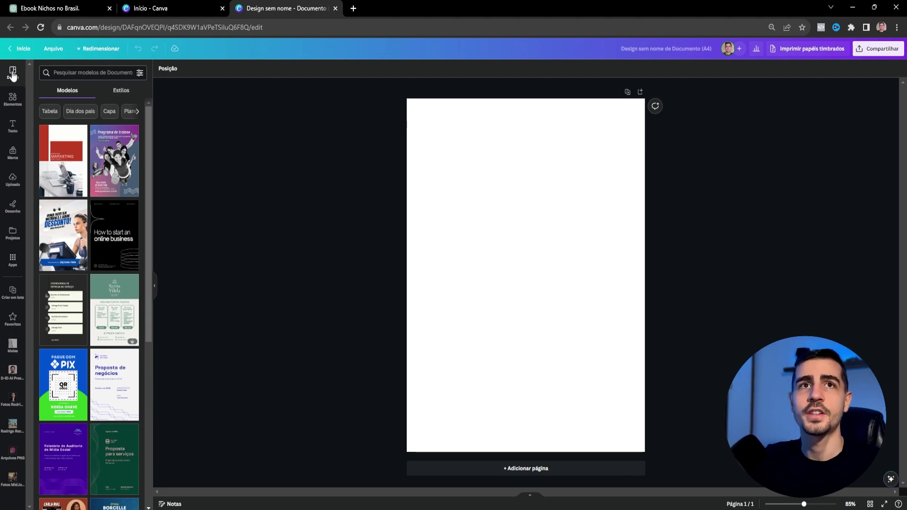
click(69, 69)
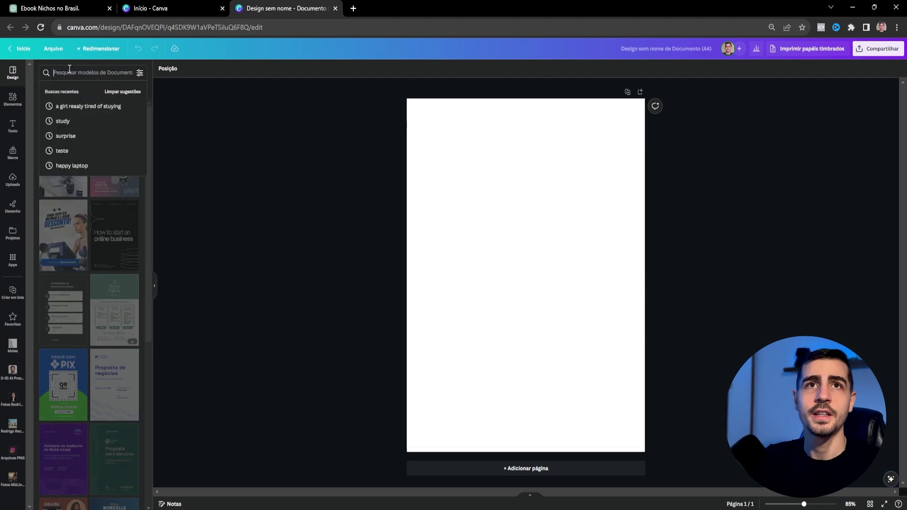
text(ebook)
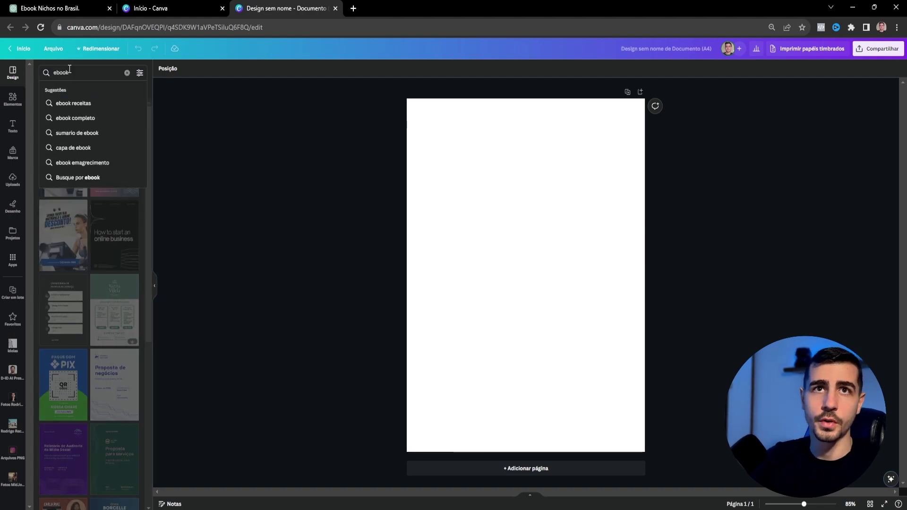
key(Return)
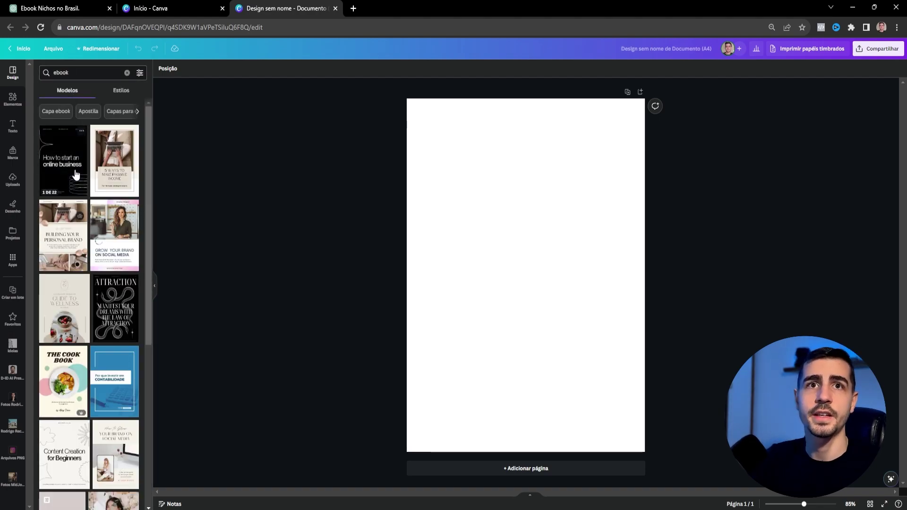
Preview the pages of the "How to start an online business" template, then browse the other ebook templates.
click(74, 175)
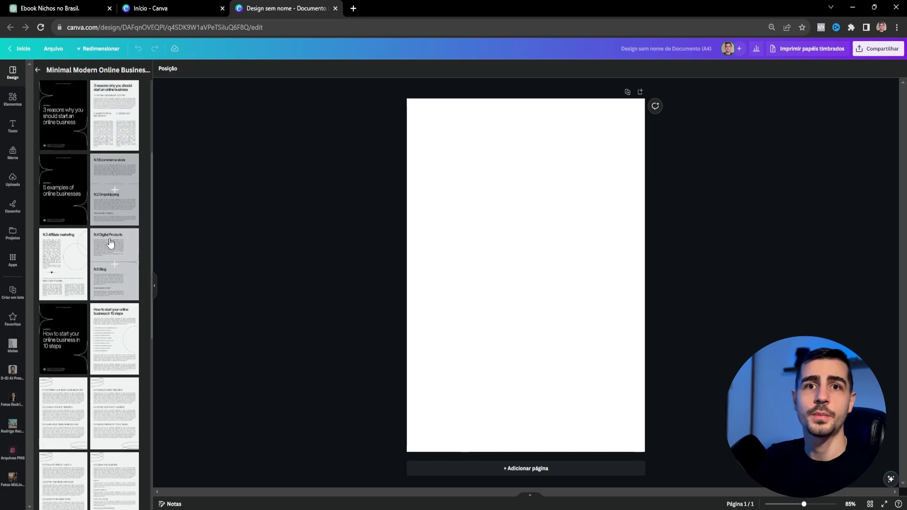
click(38, 71)
scroll(111, 170, down, 10)
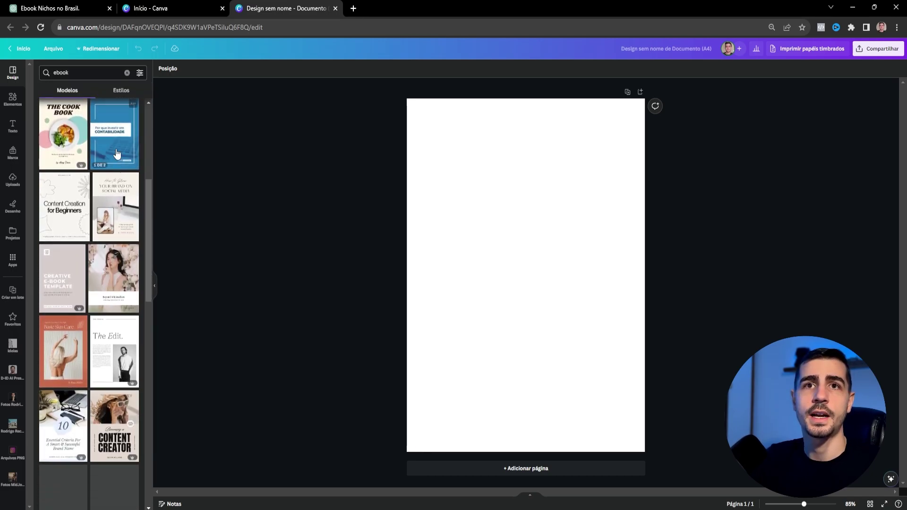
scroll(111, 171, down, 2)
scroll(116, 184, up, 5)
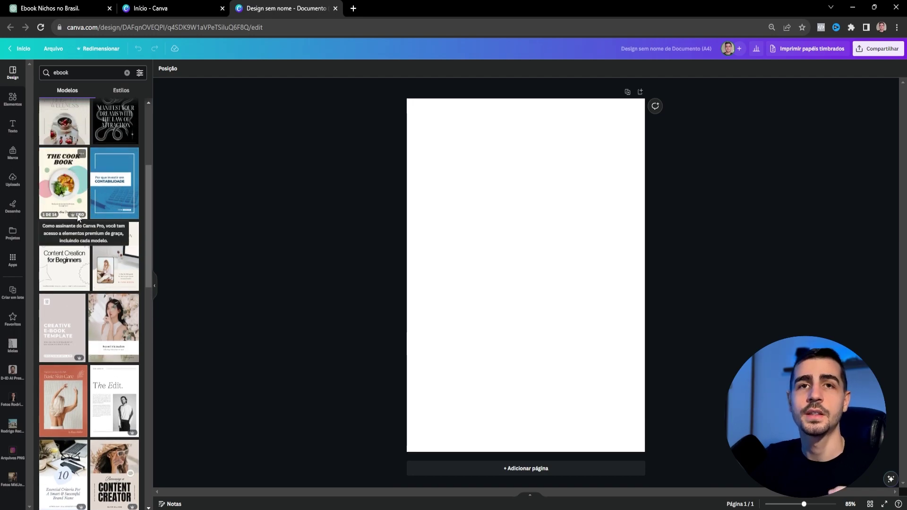
scroll(118, 245, down, 2)
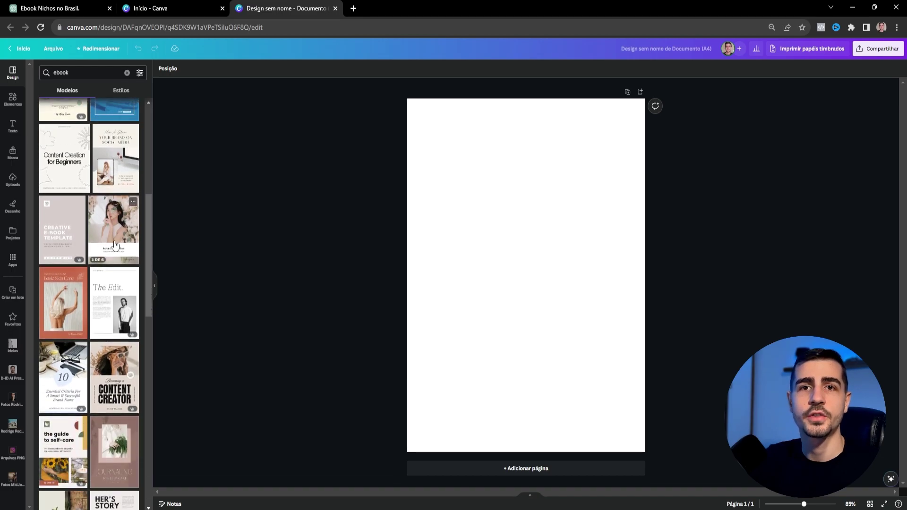
Preview the Peach Minimalist Travel Magazine and Green Beige Minimalist Ebook Leadmagnet Workbook templates and browse further ebook designs.
click(122, 241)
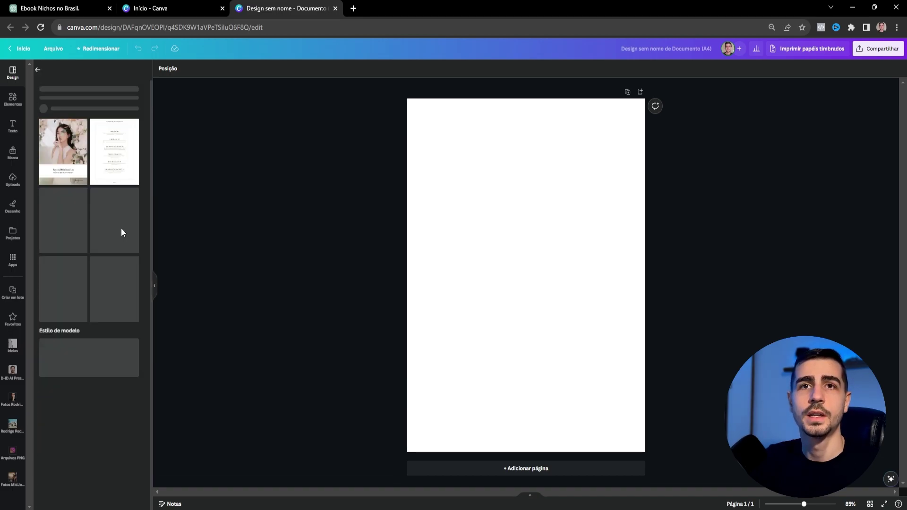
scroll(112, 279, down, 3)
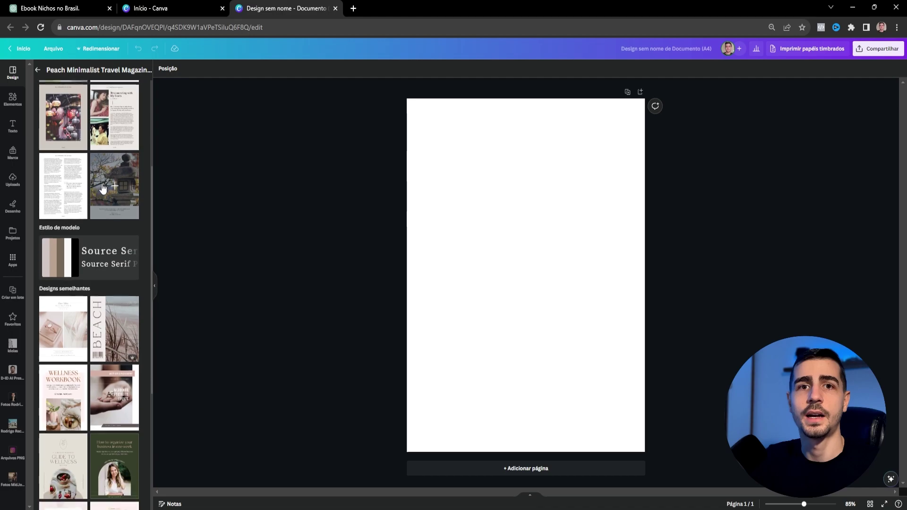
scroll(109, 222, up, 3)
click(38, 72)
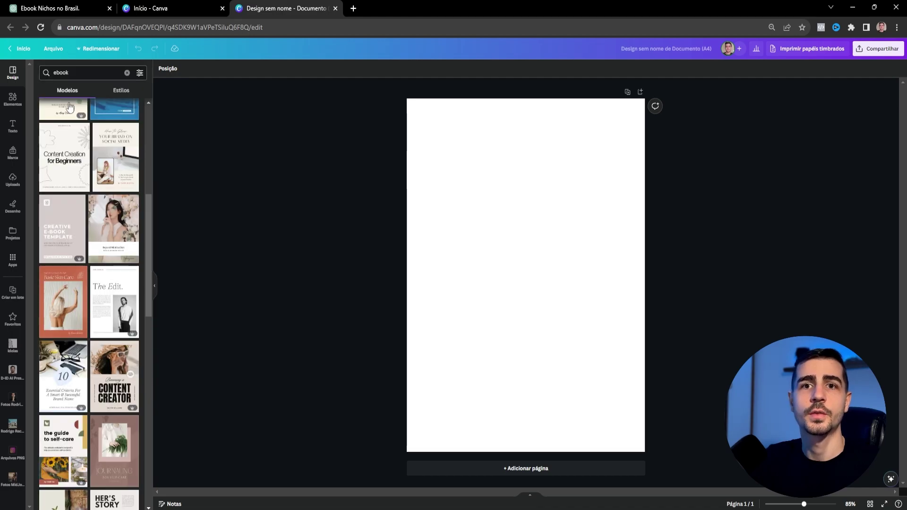
scroll(124, 227, down, 3)
scroll(124, 227, down, 6)
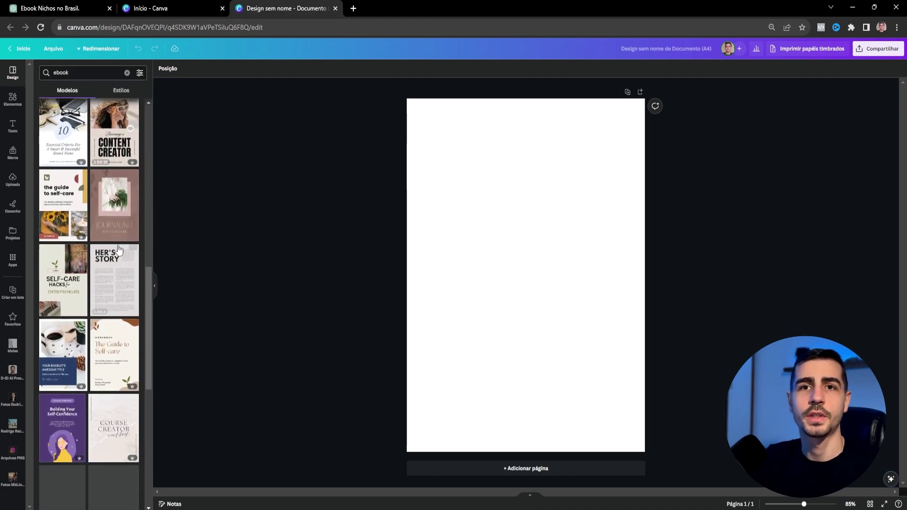
scroll(115, 189, up, 3)
scroll(94, 165, down, 3)
click(68, 140)
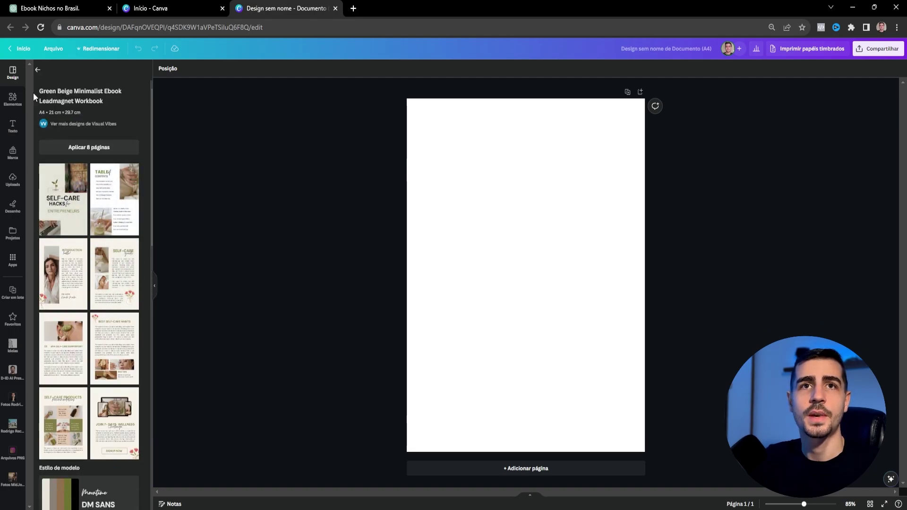
click(38, 69)
scroll(118, 325, down, 4)
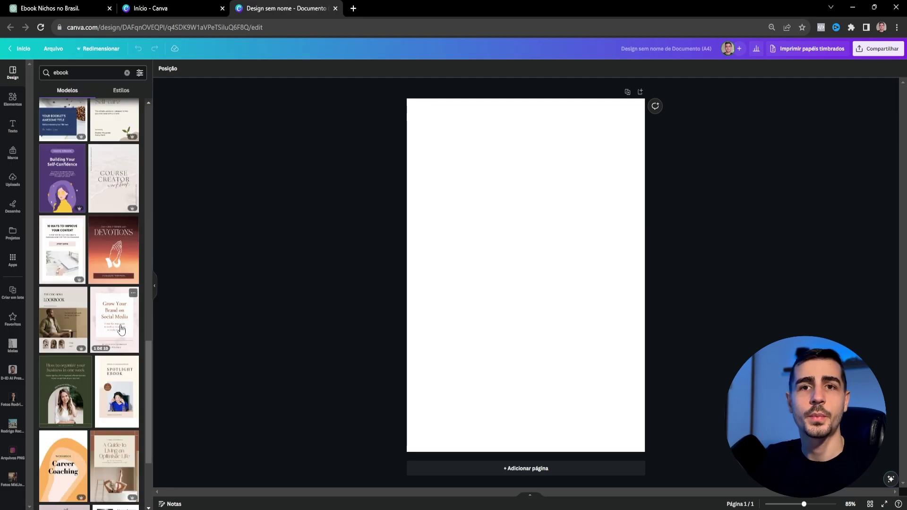
Apply the Blush & Brown Modern Minimalist eBook Workbook cover to page 1 and its "Hello and Welcome!" layout to a new second page.
click(122, 330)
scroll(92, 108, down, 5)
scroll(91, 108, up, 5)
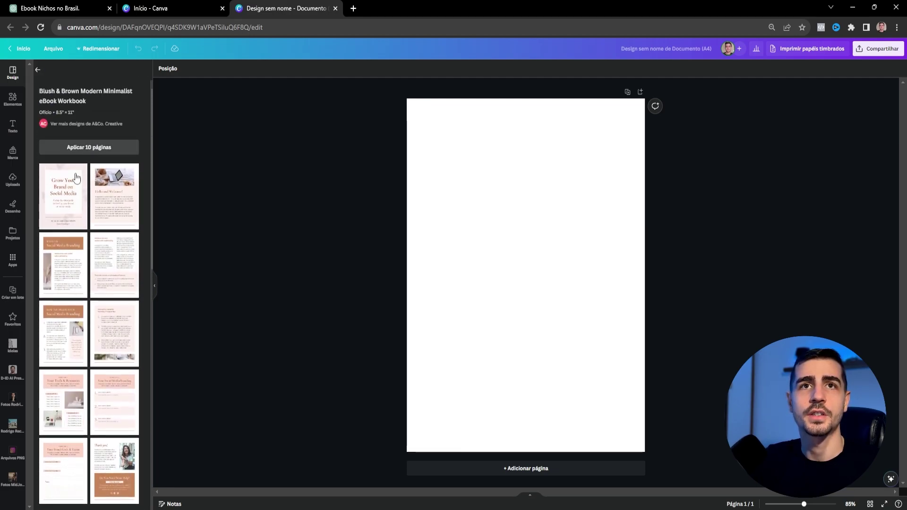
click(65, 200)
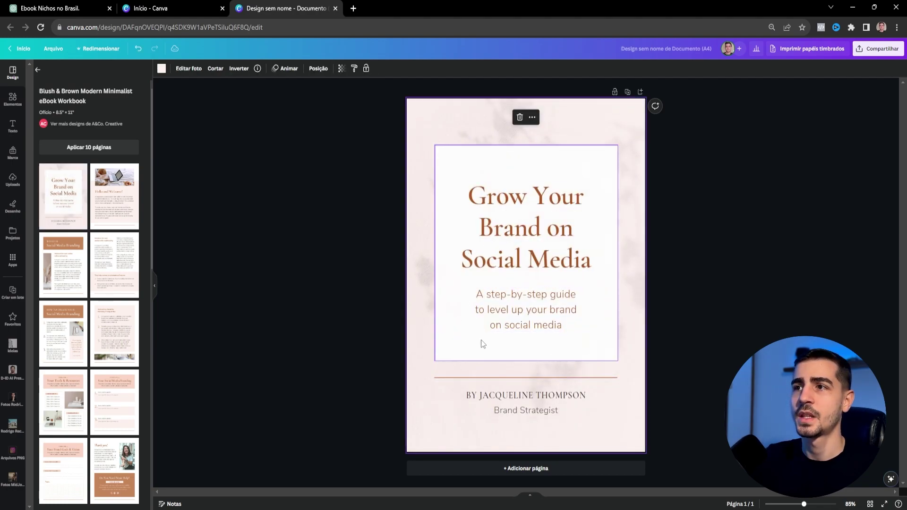
click(640, 92)
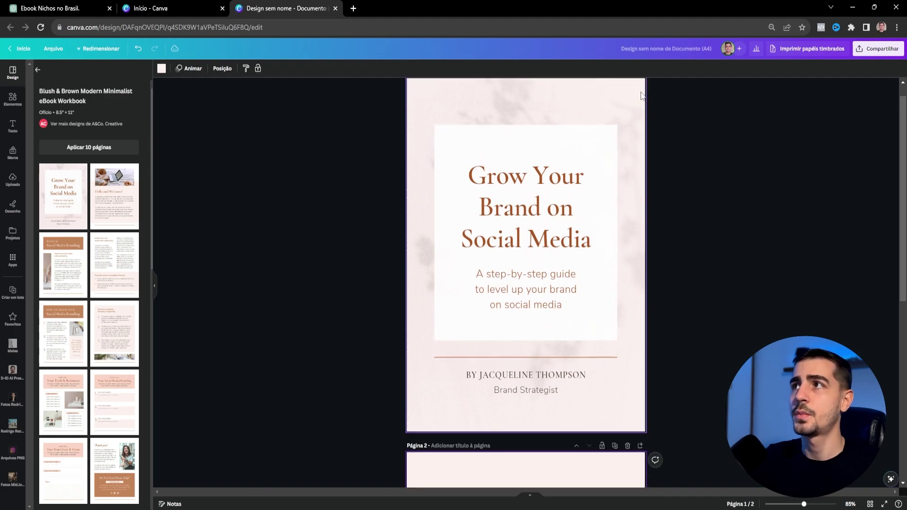
click(114, 196)
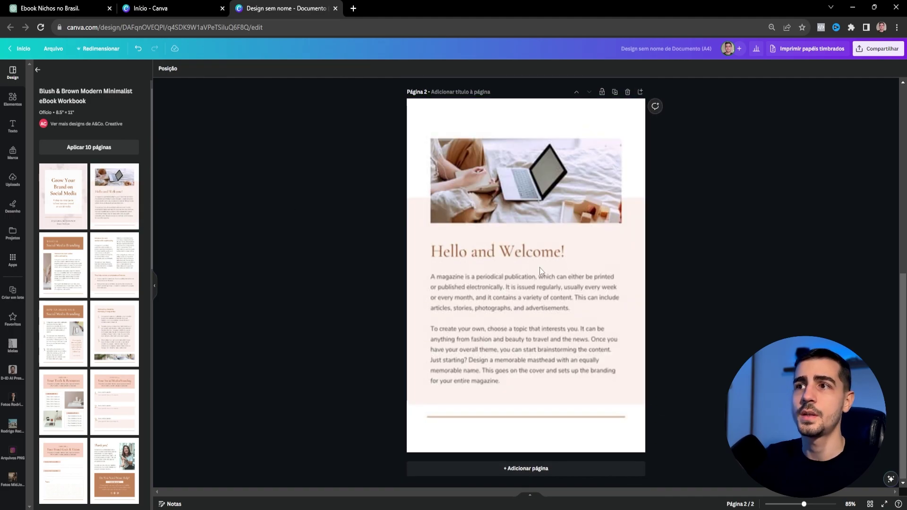
Replace the "Hello and Welcome!" heading on page 2 with "Introdução!".
click(500, 257)
click(500, 257)
click(458, 251)
mouse_move(432, 251)
mouse_down()
mouse_move(566, 252)
mouse_move(431, 250)
mouse_up()
click(572, 253)
text(Introdu)
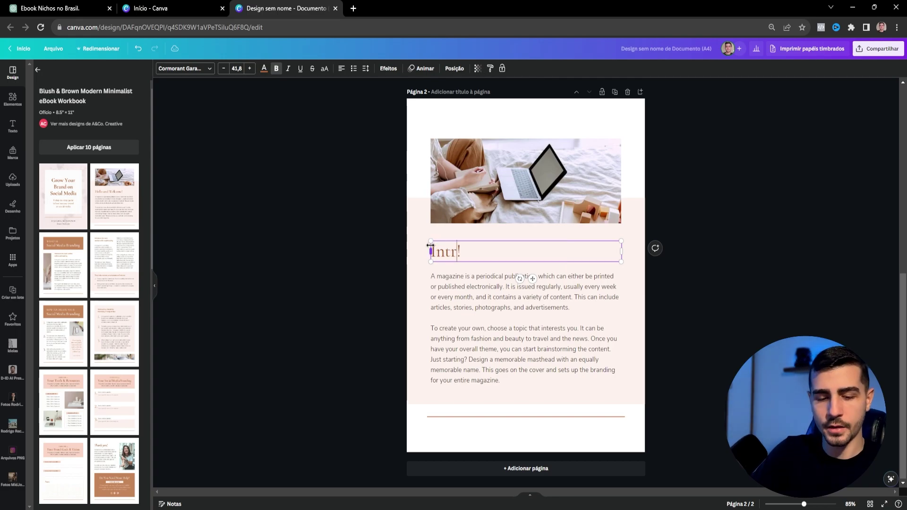
text(ção)
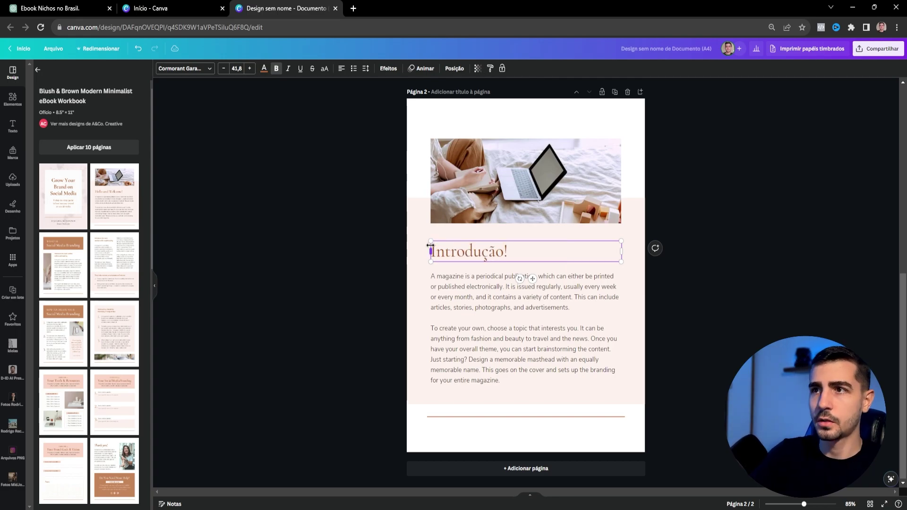
Switch to ChatGPT and copy the first three paragraphs of "Capítulo 1: Introdução".
click(466, 287)
double_click(467, 287)
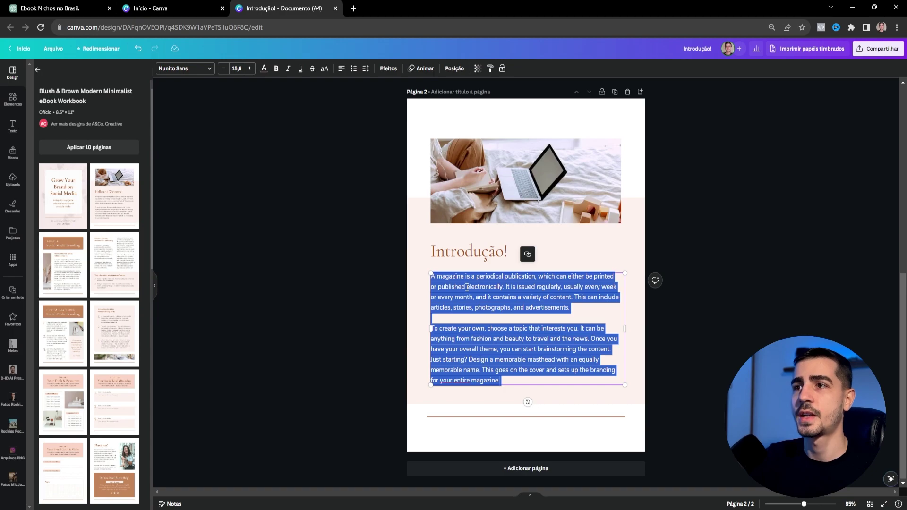
click(467, 287)
scroll(356, 278, down, 5)
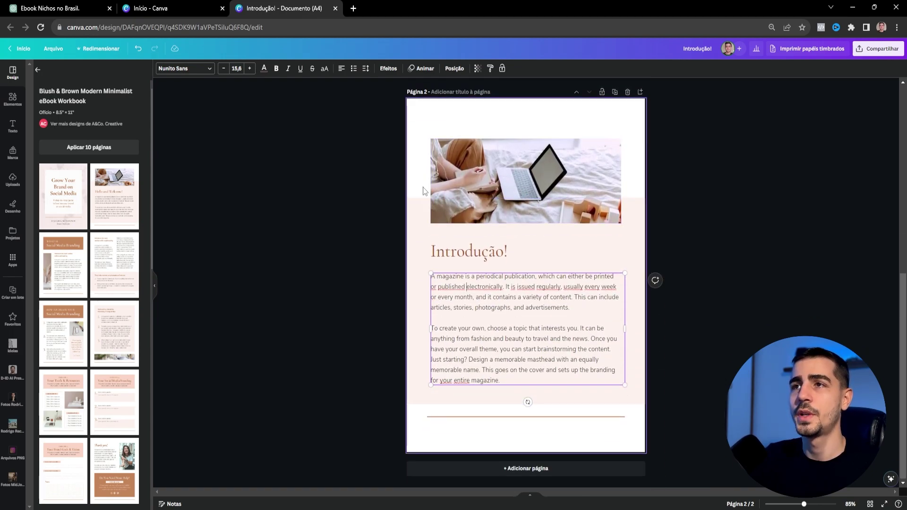
click(358, 178)
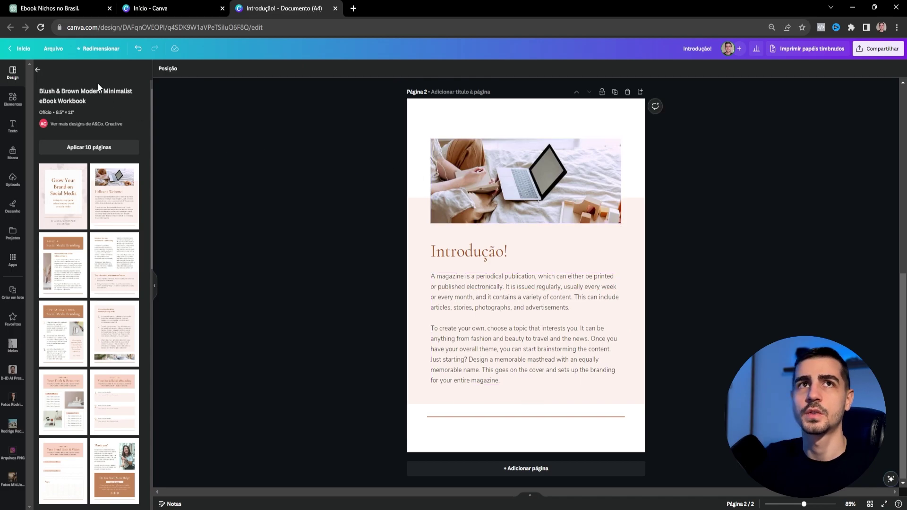
click(46, 6)
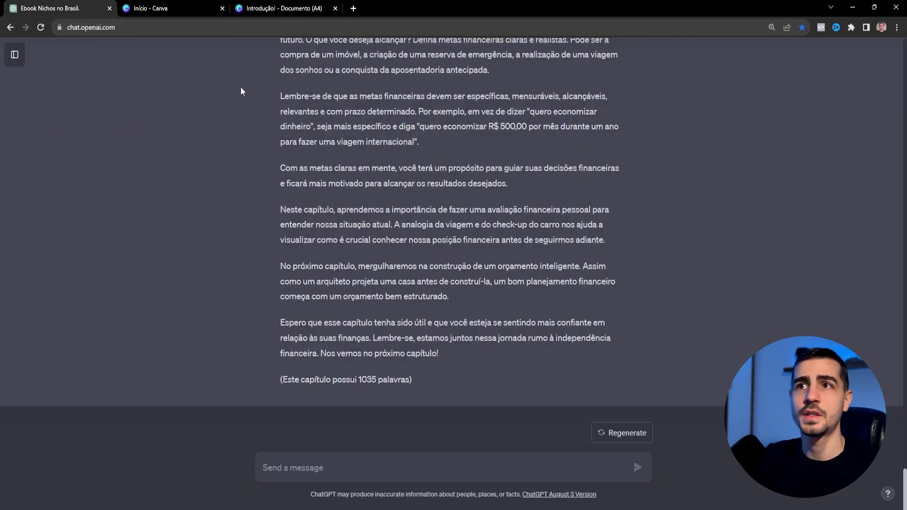
scroll(372, 213, up, 15)
scroll(373, 213, up, 20)
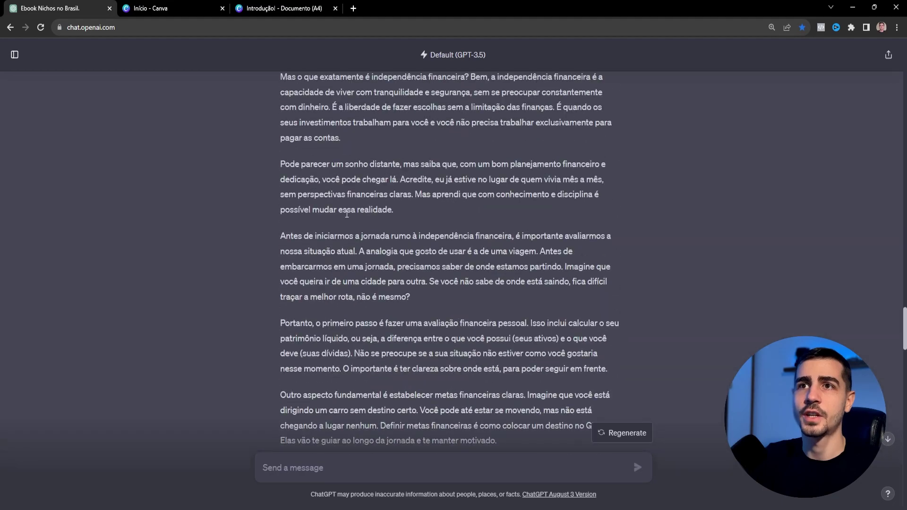
scroll(345, 215, down, 4)
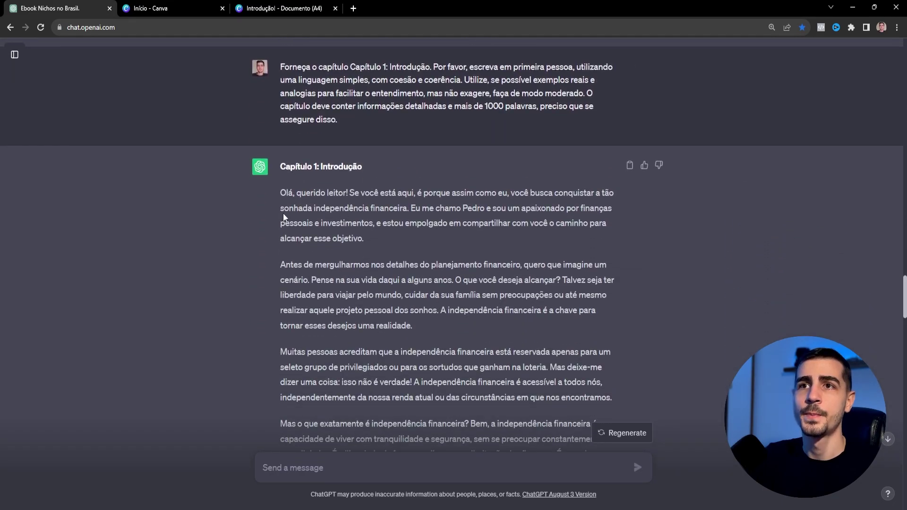
scroll(364, 210, down, 2)
drag(280, 193, 616, 307)
key(ctrl+c)
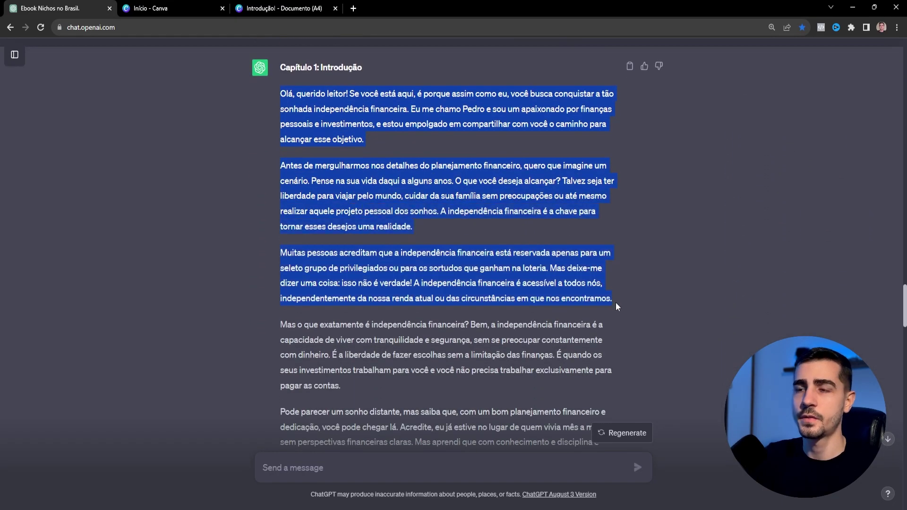
Back in Canva, replace the placeholder body text on page 2 with the copied introduction paragraphs.
click(284, 8)
click(571, 318)
click(548, 323)
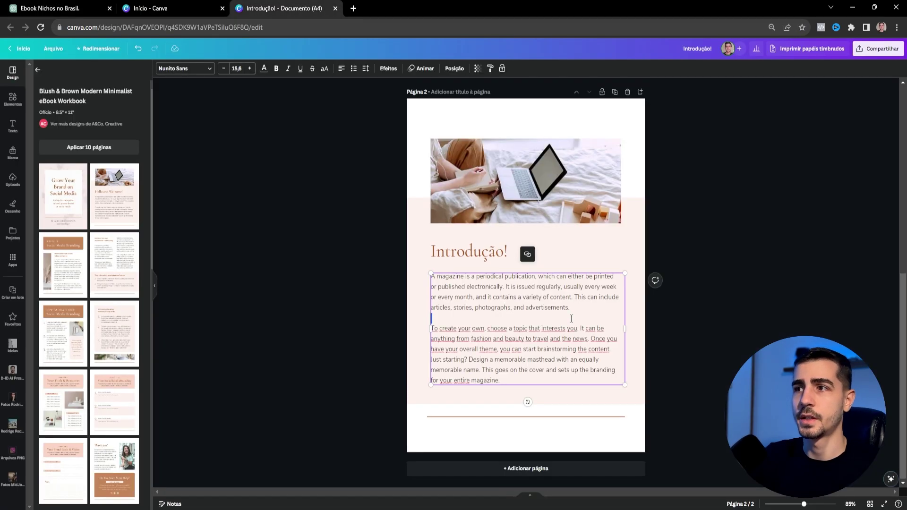
key(ctrl+a)
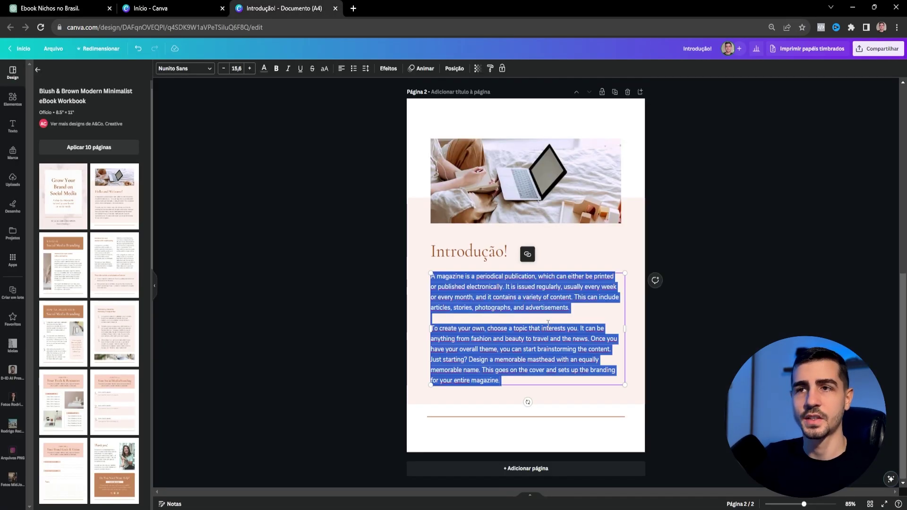
key(ctrl+v)
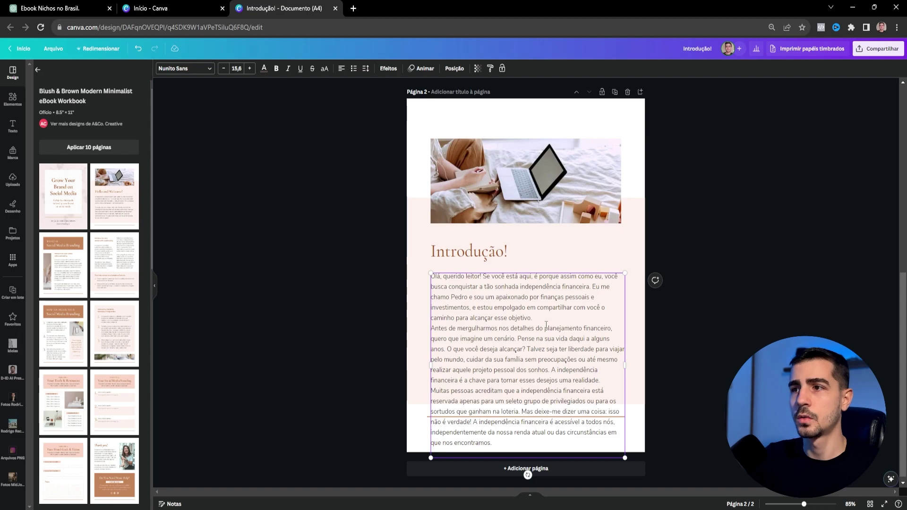
Separate the page 2 paragraphs with blank lines and cut the third one, starting "Muitas pessoas acreditam".
key(Return)
click(602, 390)
key(Return)
triple_click(432, 414)
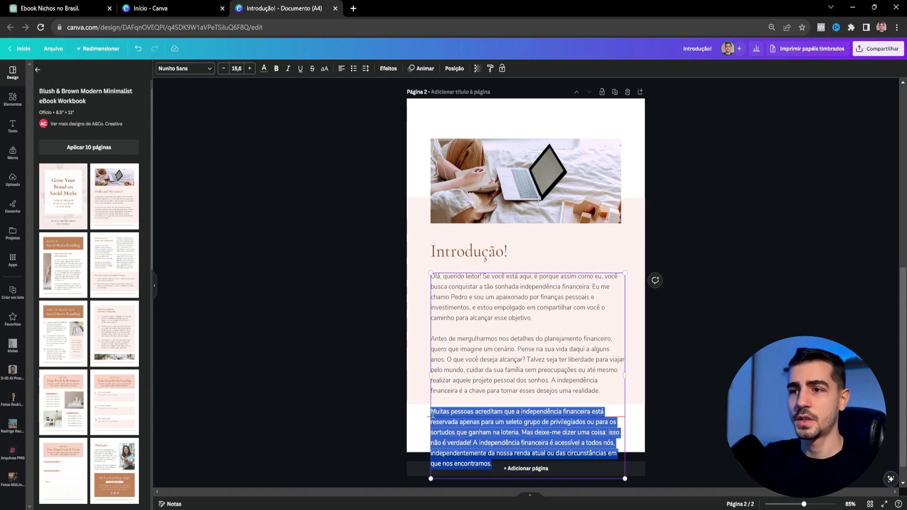
key(BackSpace)
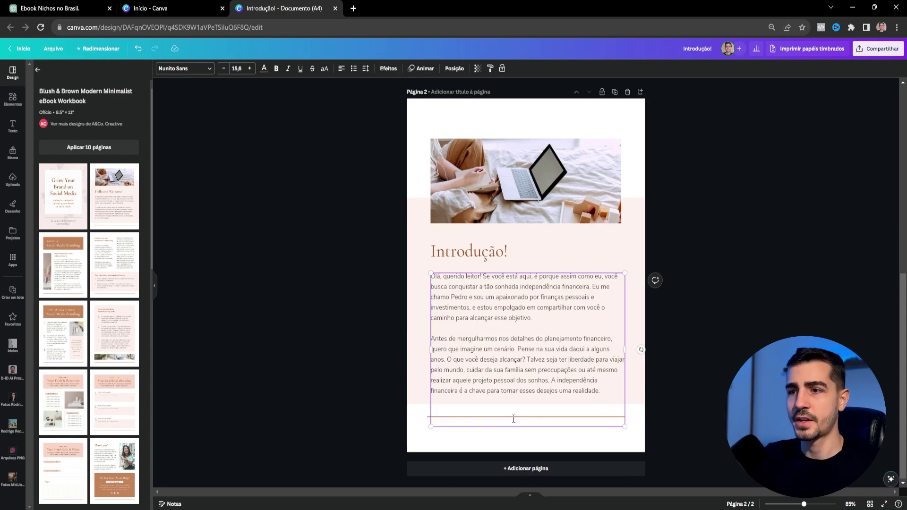
key(BackSpace)
Duplicate the "Introdução!" page to create page 3.
scroll(92, 246, down, 2)
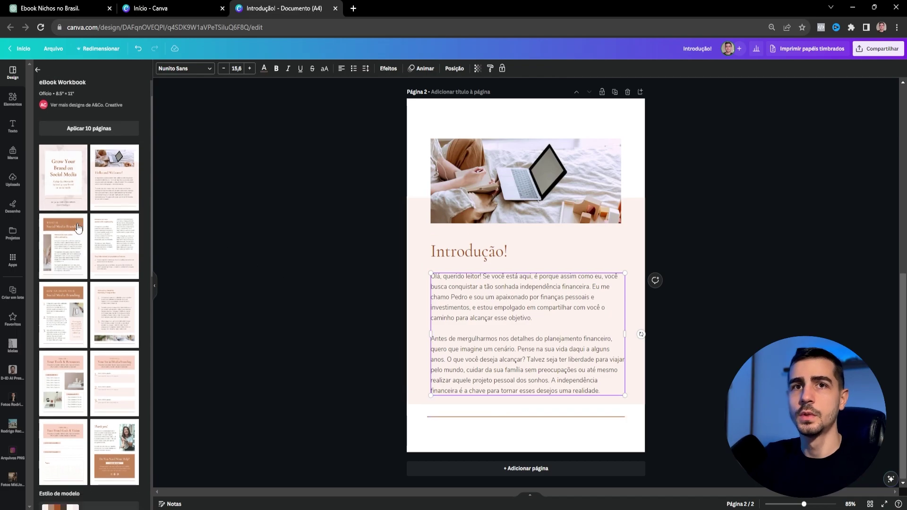
scroll(92, 236, down, 3)
scroll(99, 218, up, 1)
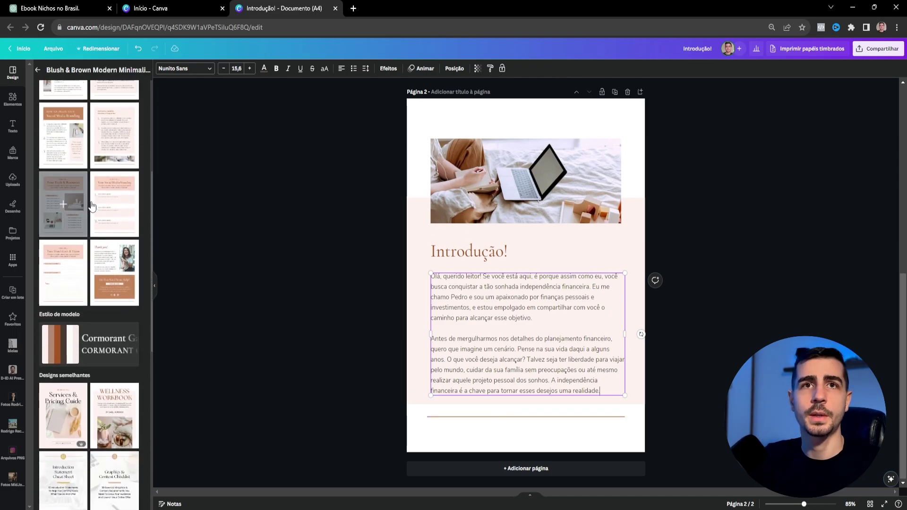
scroll(104, 196, up, 1)
scroll(121, 189, up, 3)
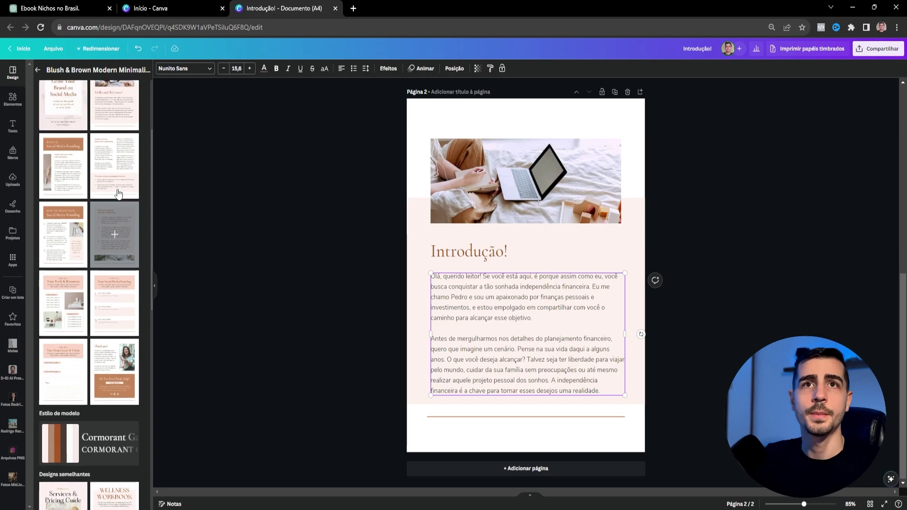
scroll(123, 175, down, 1)
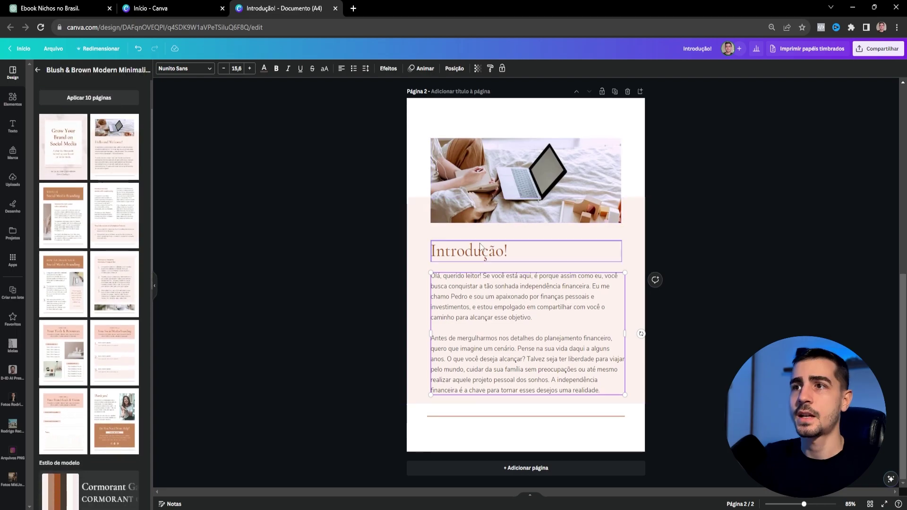
click(614, 91)
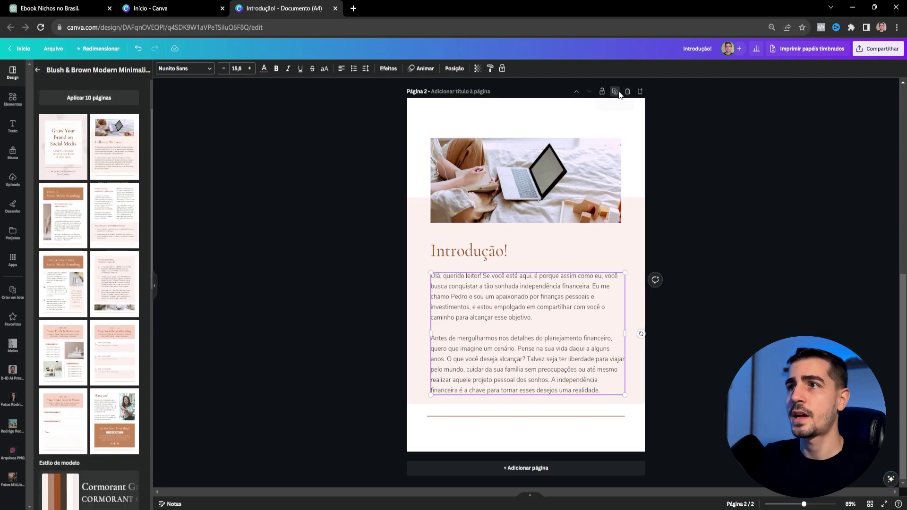
click(501, 183)
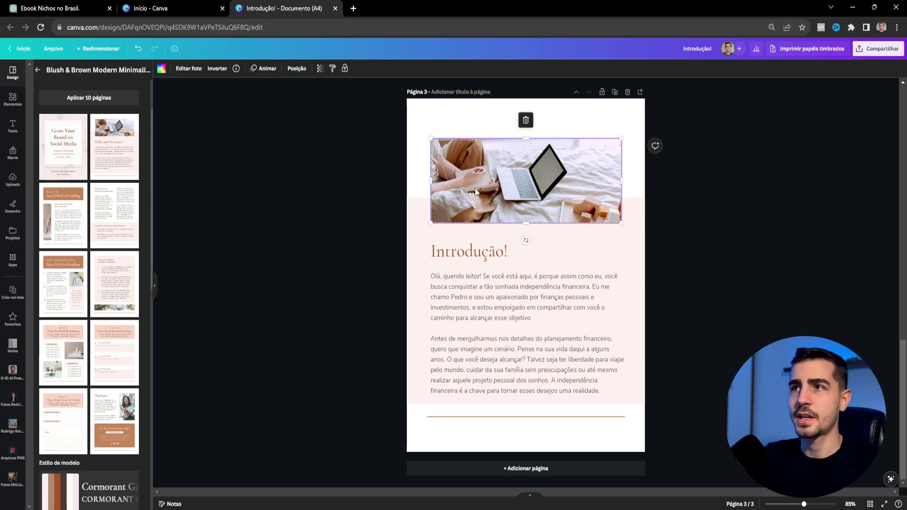
key(Delete)
key(Delete)
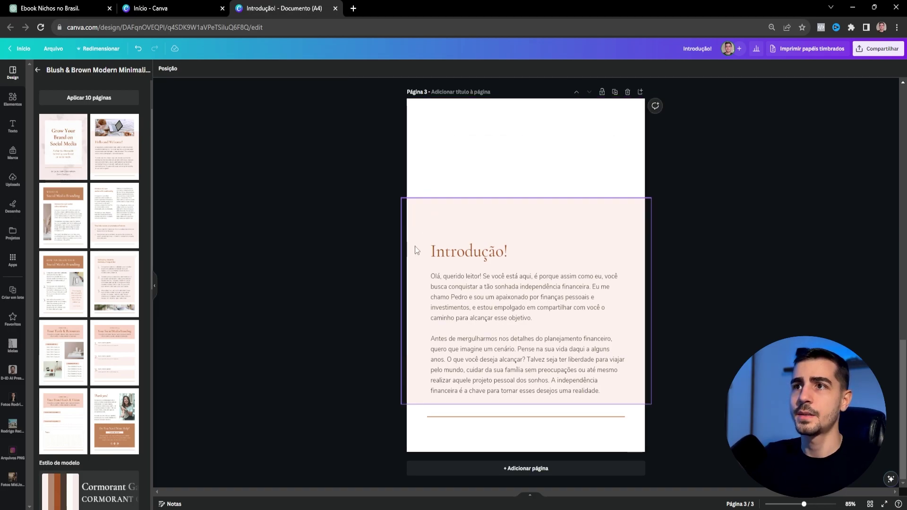
drag(375, 233, 498, 260)
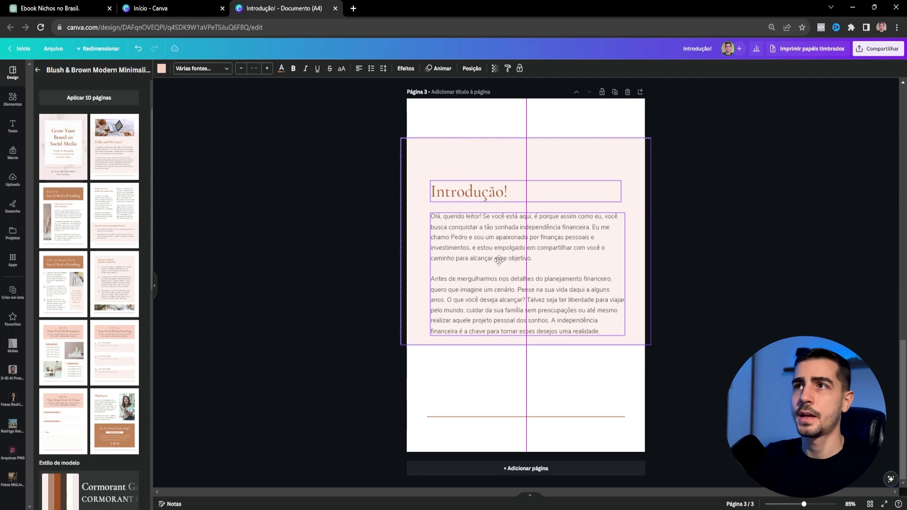
key(ctrl+z)
key(ctrl+z)
key(ctrl+z)
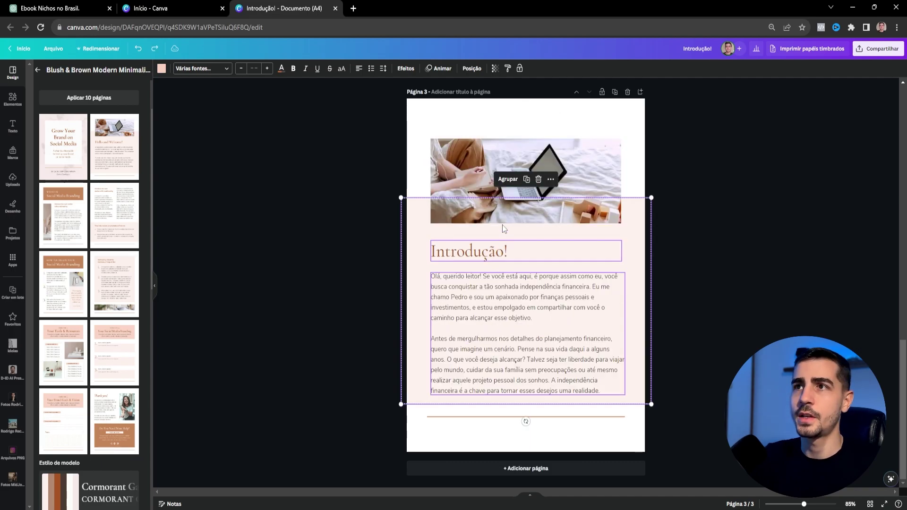
On page 3, move the heading, text and pink background up, delete the laptop photo, and extend the background downward.
click(373, 236)
drag(373, 236, 496, 330)
drag(502, 326, 502, 273)
click(502, 160)
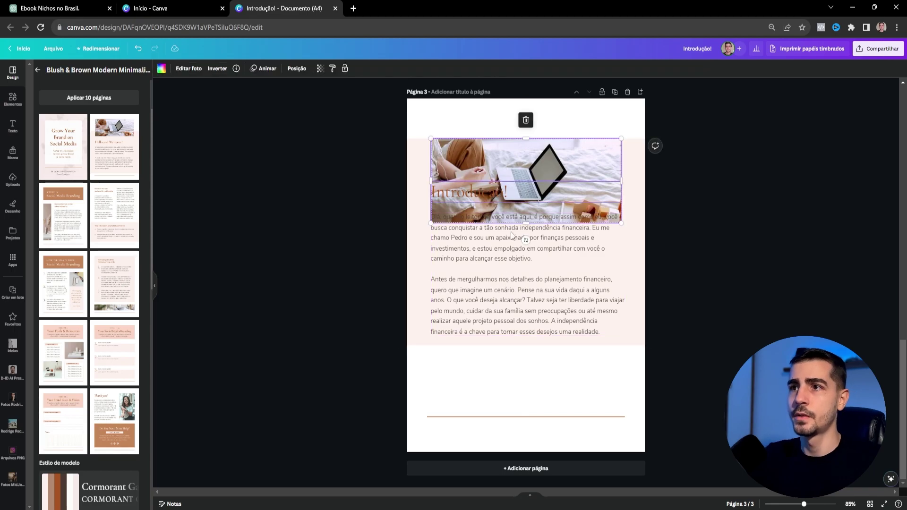
key(Delete)
click(420, 341)
drag(525, 346, 523, 387)
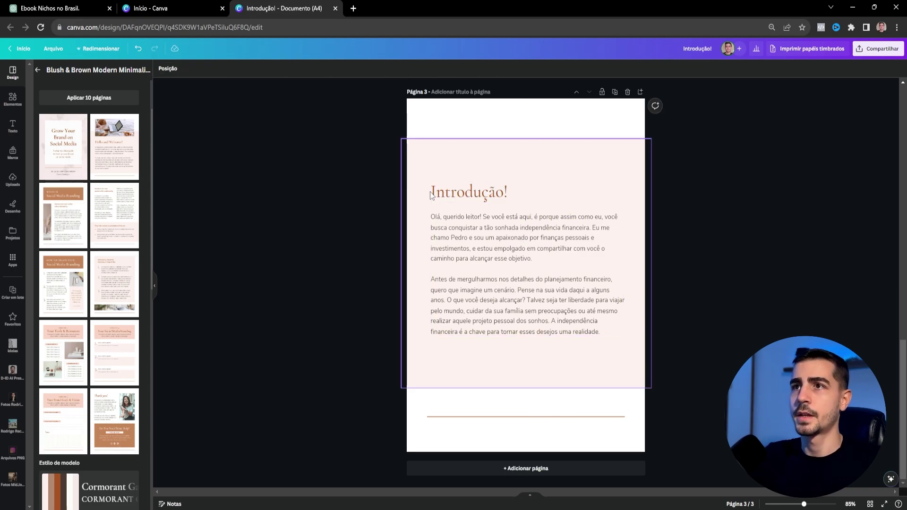
Move the page 3 body text up to the start of the pink background and delete the "Introdução!" heading.
click(431, 196)
shift+click(477, 279)
drag(477, 279, 484, 187)
click(482, 157)
key(Delete)
Fill page 3 with the "Muitas pessoas acreditam" paragraph and the three following ChatGPT paragraphs, separated by blank lines.
triple_click(485, 191)
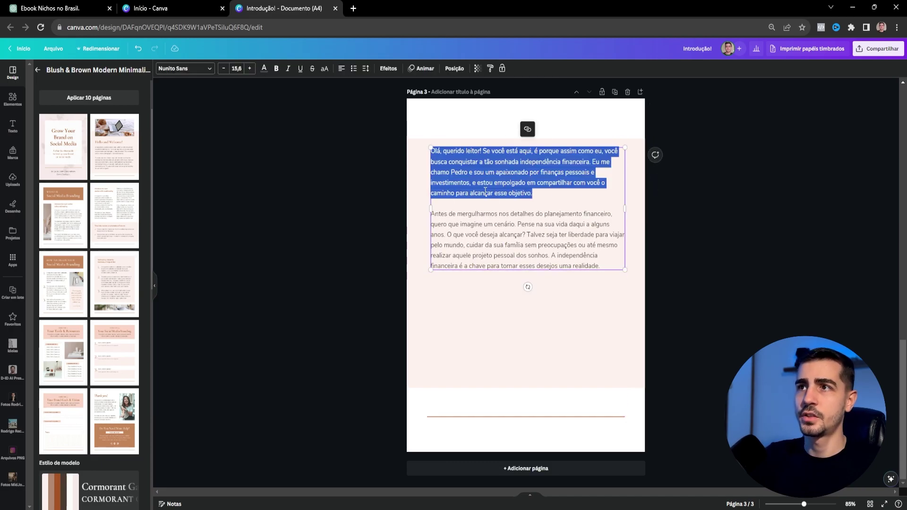
key(Delete)
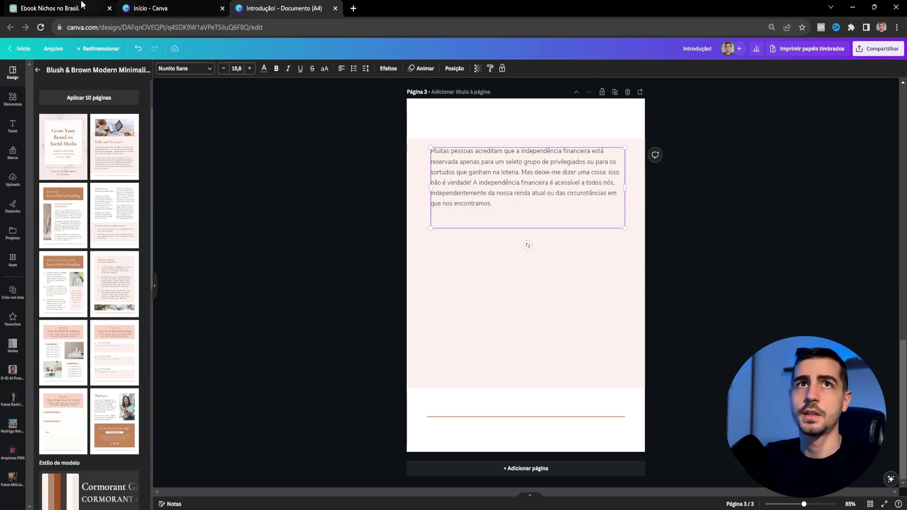
click(49, 8)
scroll(347, 297, down, 3)
drag(280, 175, 424, 397)
click(270, 4)
text(Mas o que exatamente é independência financeira? Bem, a independência financeira é a capacidade de viver com tranquilidade e segurança, sem se preocupar constantemente com dinheiro. É a liberdade de fazer escolhas sem a limitação das finanças. É quando os seus investimentos trabalham para você e você não precisa trabalhar exclusivamente para pagar as contas. Pode parecer um sonho distante, mas saiba que, com um bom planejamento financeiro e dedicação, você pode chegar lá. Acredite, eu já estive no lugar de quem vivia mês a mês, sem perspectivas financeiras claras. Mas aprendi que com conhecimento e disciplina é possível mudar essa realidade. Antes de iniciarmos a jornada rumo à independência financeira, é importante avaliarmos a nossa situação atual. A analogia que gosto de usar é a de uma viagem. Antes de embarcarmos em uma jornada, precisamos saber de onde estamos partindo. Imagine que você queira ir de uma cidade para outra. Se você não sabe de onde está saindo, fica difícil traçar a melhor rota, não é mesmo?)
key(Return)
key(Return)
Cut the overflowing text from "precisamos saber de onde estamos partindo", duplicate page 3, and replace the new page's body text with it.
drag(568, 411, 432, 391)
key(ctrl+x)
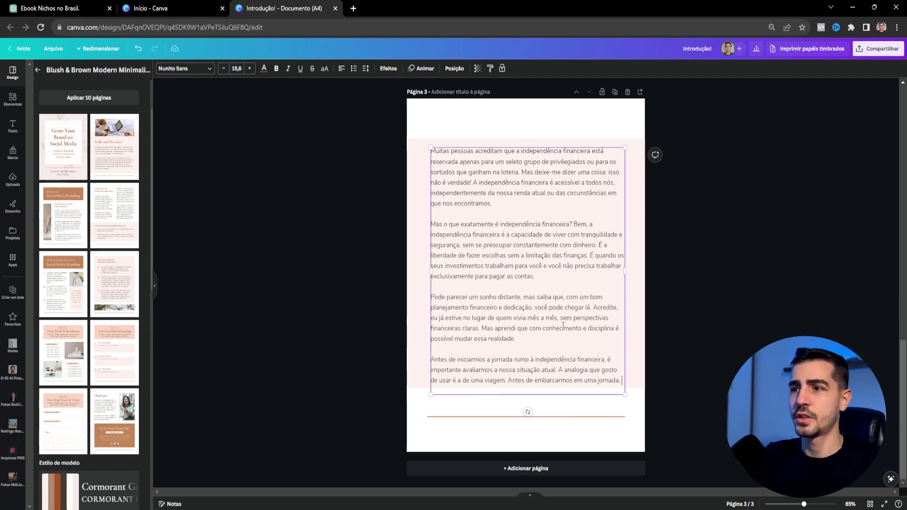
click(615, 92)
double_click(571, 249)
key(ctrl+a)
key(ctrl+v)
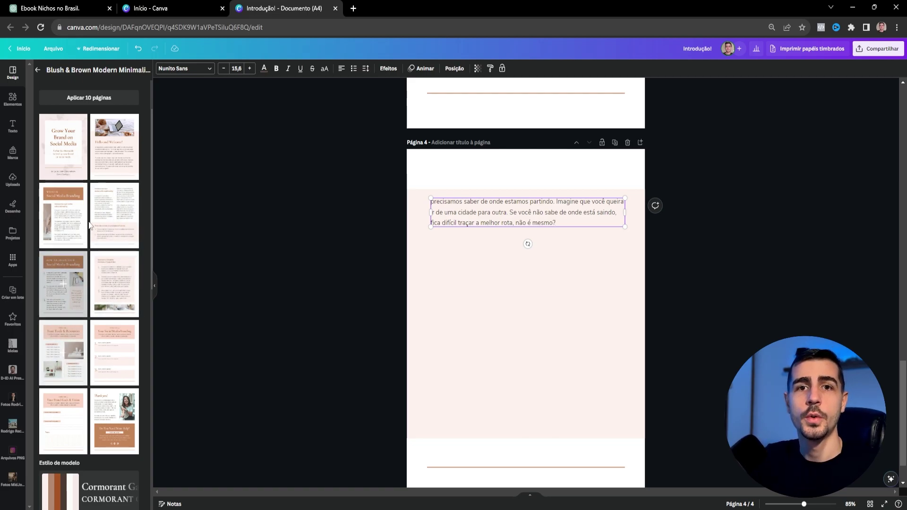
scroll(95, 199, down, 3)
scroll(102, 236, up, 2)
scroll(614, 257, down, 2)
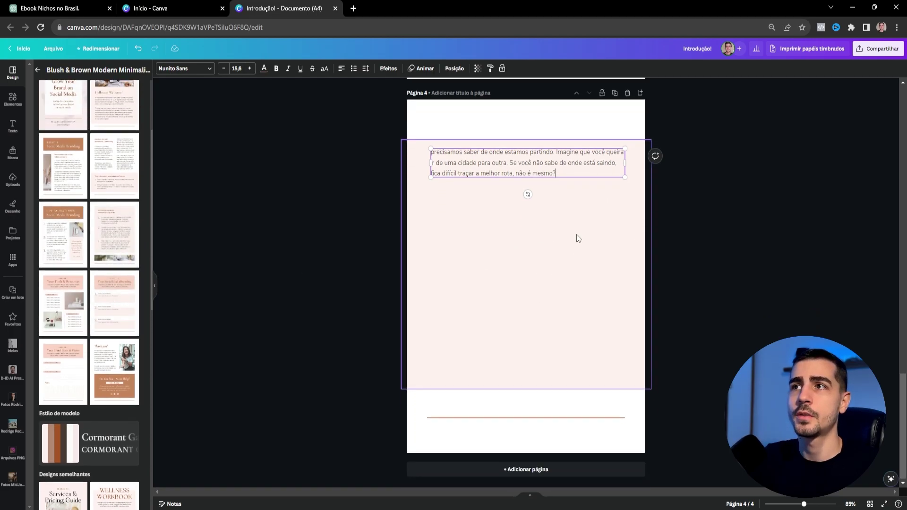
click(329, 282)
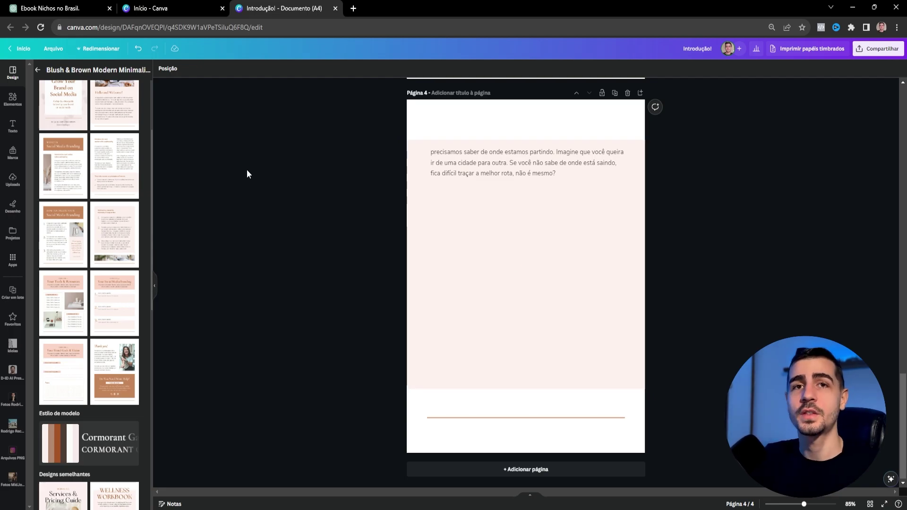
Search the elements library for "finanças" and show only Elementos gráficos.
click(13, 99)
click(70, 72)
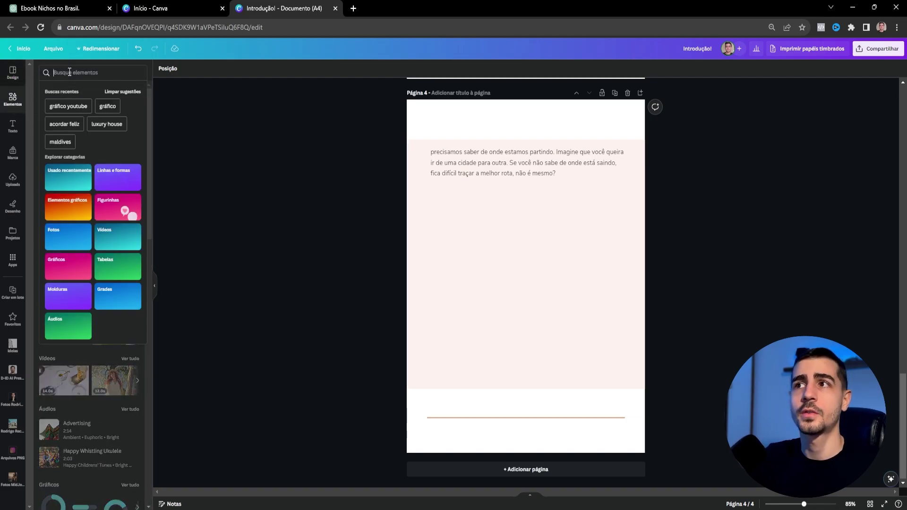
text(fina)
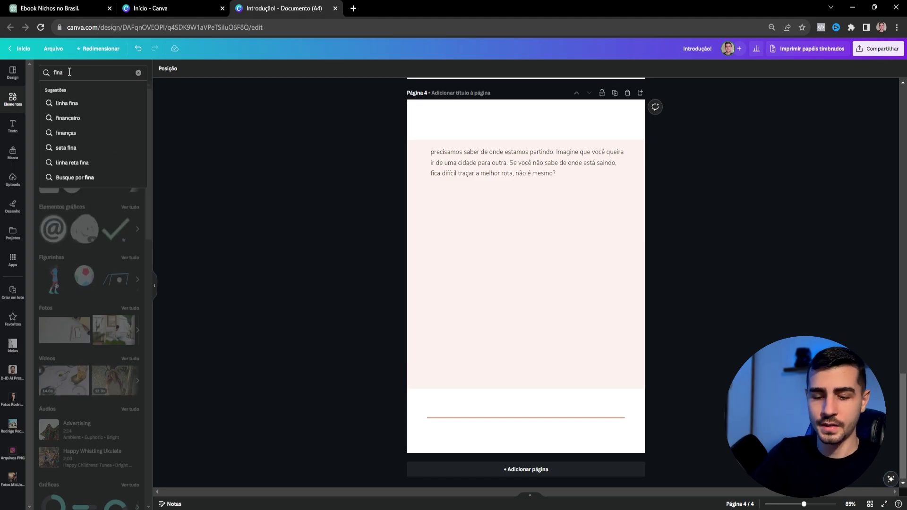
text(nças)
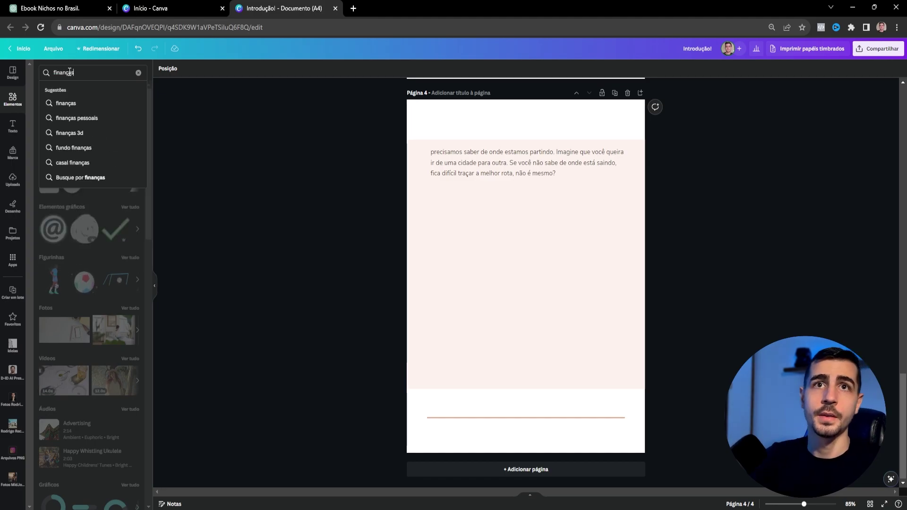
click(66, 101)
click(80, 91)
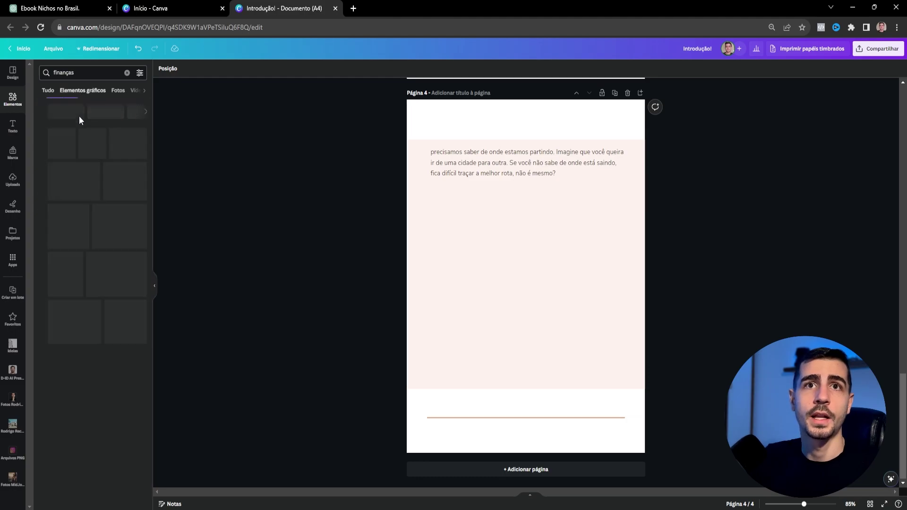
Limit the element results to Fotos and search the library for "finanças pessoais".
click(117, 91)
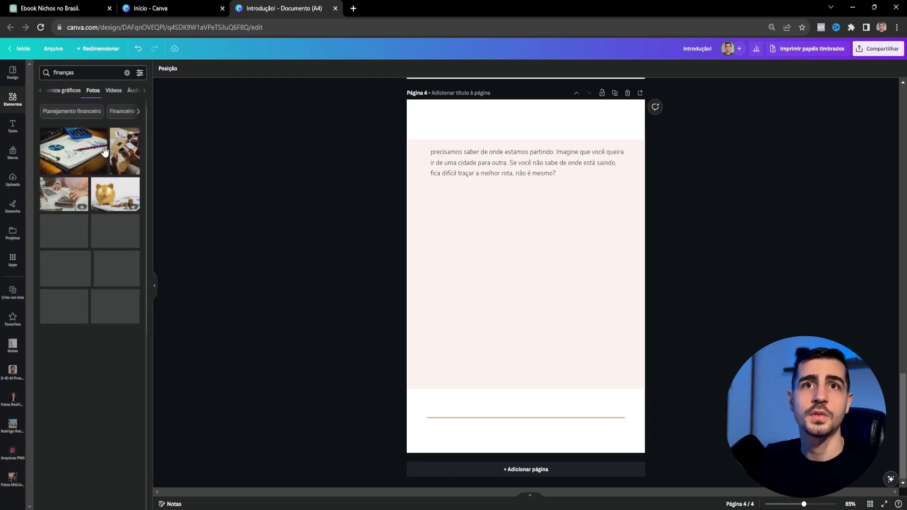
scroll(108, 162, down, 2)
scroll(109, 162, down, 2)
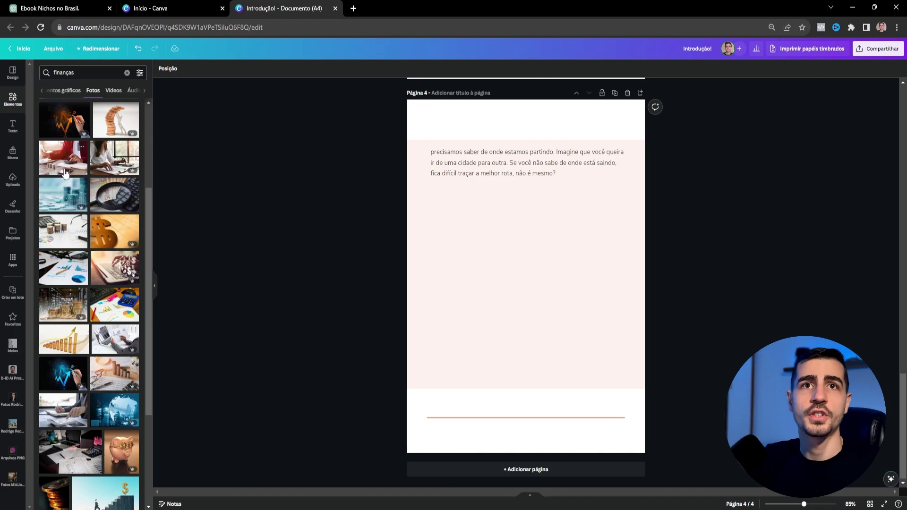
click(110, 75)
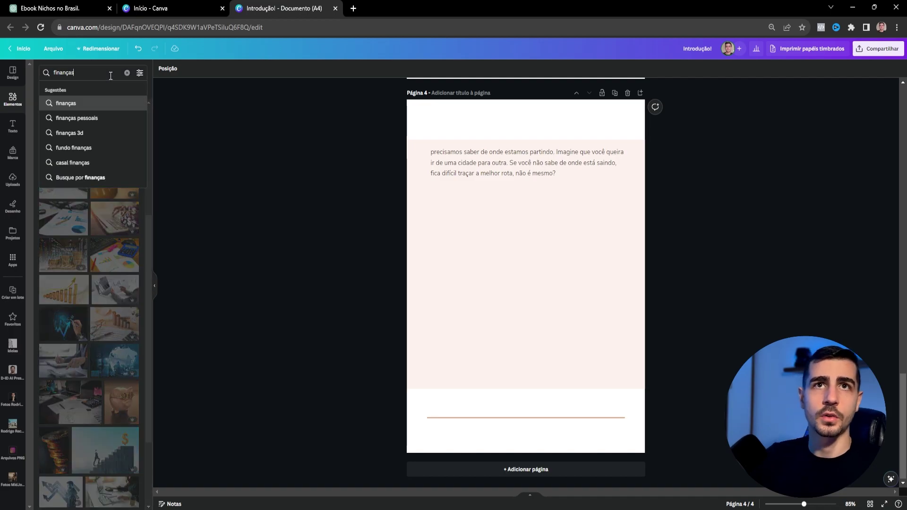
text(pessoais)
key(Return)
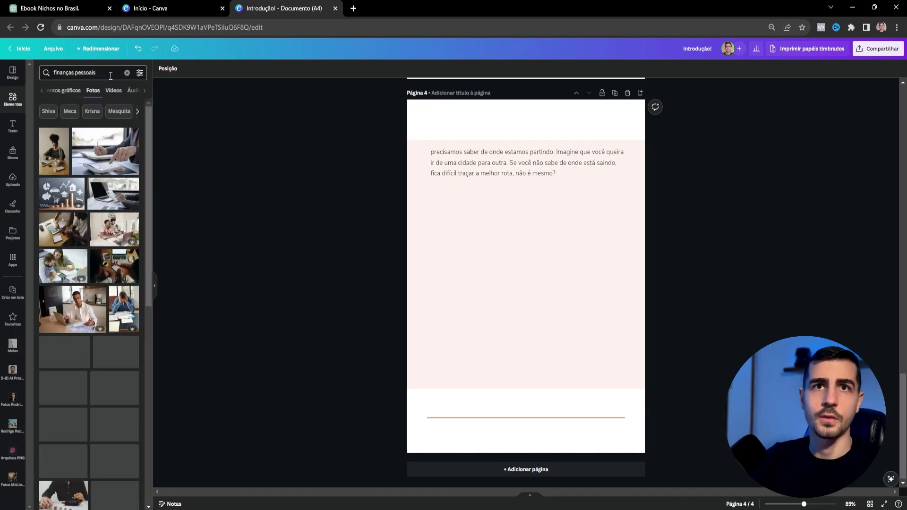
Insert the chalkboard photo with finance icons and coin stacks on page 4, trim its height, and align it directly beneath the body text.
scroll(60, 150, down, 1)
drag(60, 151, 487, 227)
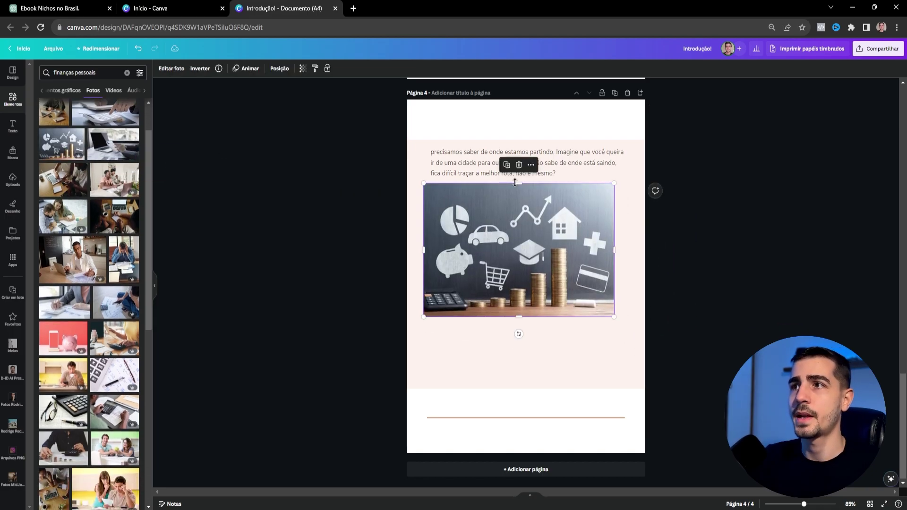
drag(518, 183, 519, 193)
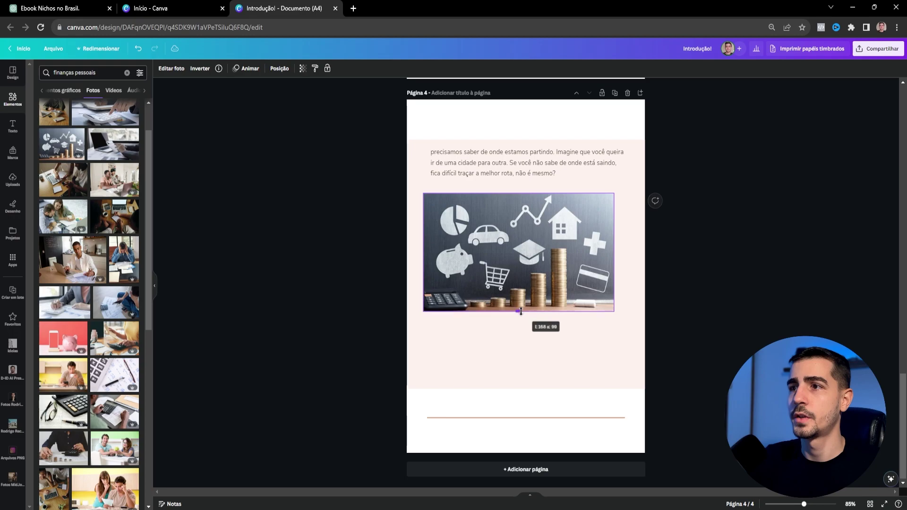
drag(529, 254, 535, 241)
click(743, 229)
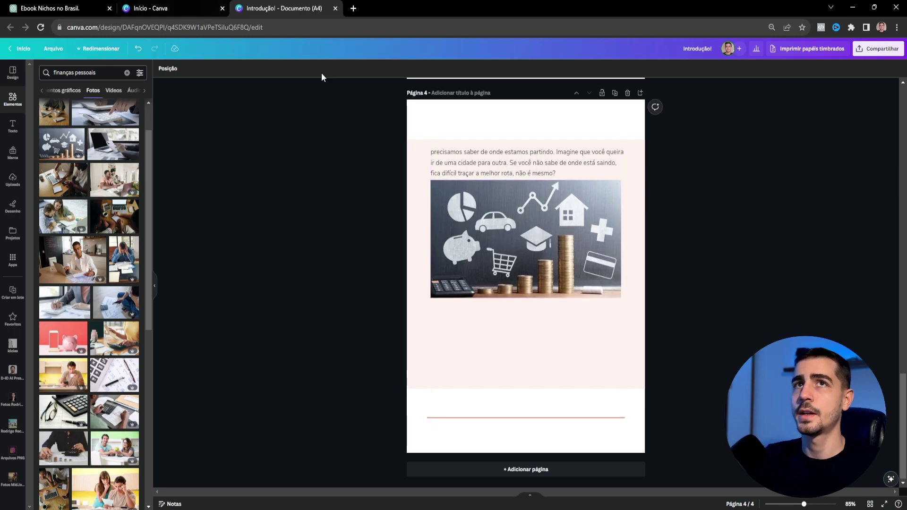
Place a copy of page 4's body text box directly below the chalkboard photo.
click(508, 162)
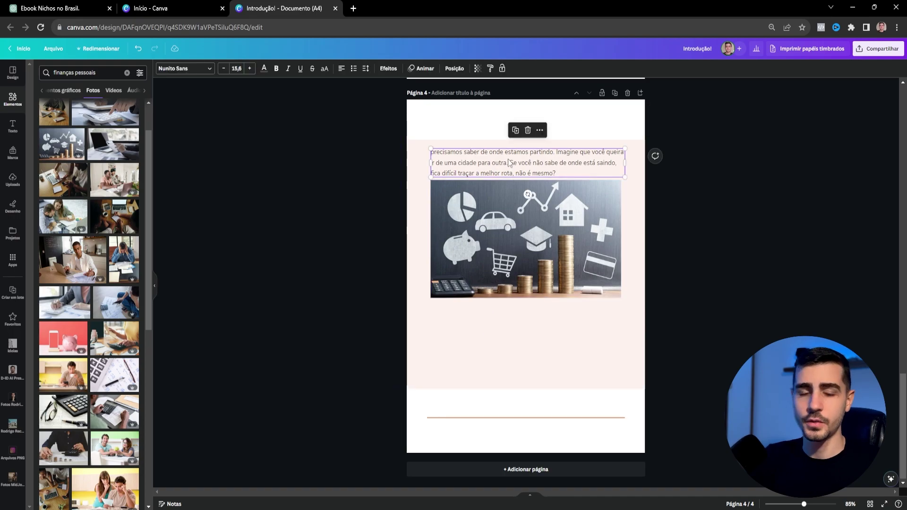
drag(508, 162, 509, 313)
click(523, 229)
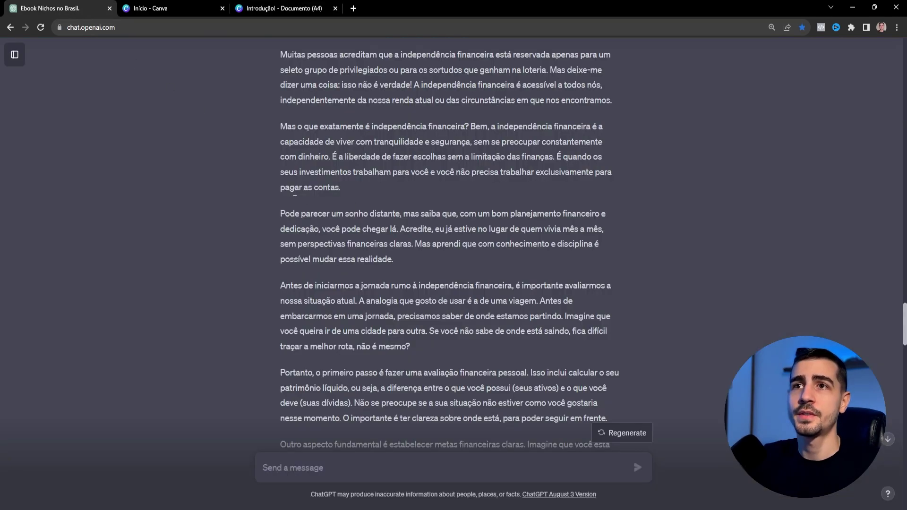
Replace the copied text below the photo with the ChatGPT chapter text starting at "Portanto, o primeiro passo é fazer uma avaliação financeira pessoal".
scroll(295, 198, down, 3)
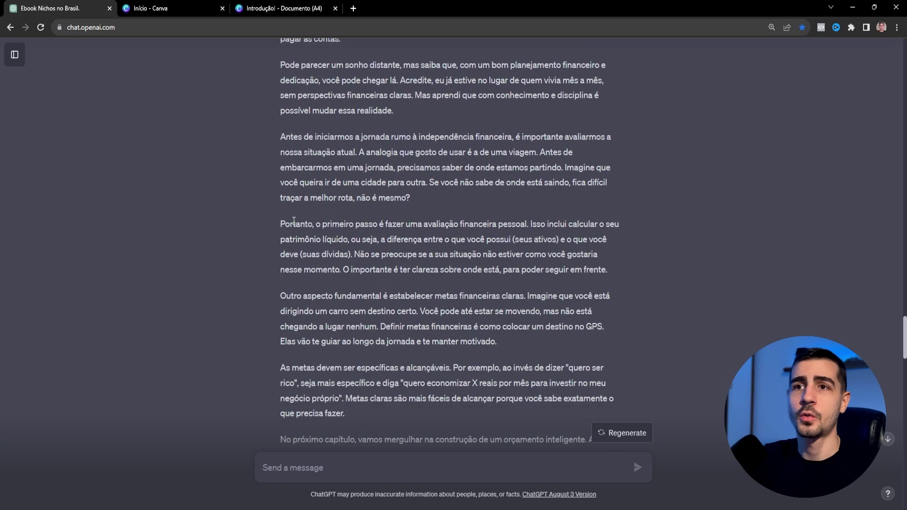
drag(282, 226, 448, 287)
click(273, 8)
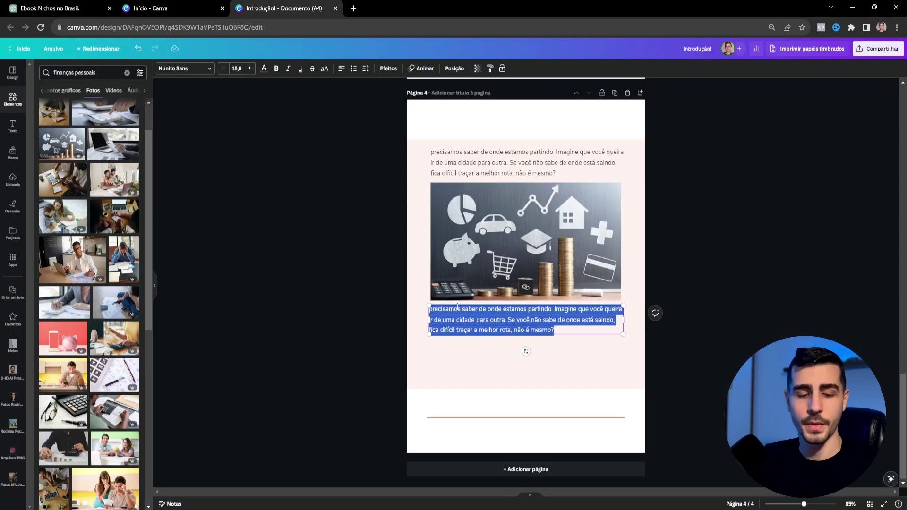
text(Portanto, o primeiro passo é fazer uma avaliação financeira pessoal. Isso inclui calcular o seu patrimônio líquido, ou seja, a diferença entre o que você possui (seus ativos) e o que você deve (suas dívidas). Não se preocupe se a sua situação não estiver como você gostaria nesse momento. O importante é ter clareza sobre onde está, para poder seguir em frente. Outro aspecto fundamental é estabelecer metas financeiras claras. Imagine que você está dirigindo um carro sem destino certo. Você pode até estar se movendo, mas não está chegando a lugar nenhum. Definir metas financeiras é como colocar um destino no GPS. Elas vão te guiar ao longo da jornada e te manter motivado.)
Add a line break after the "Portanto" paragraph and delete the text that runs past the end of the pink background.
click(502, 366)
key(Return)
drag(590, 427, 429, 382)
key(BackSpace)
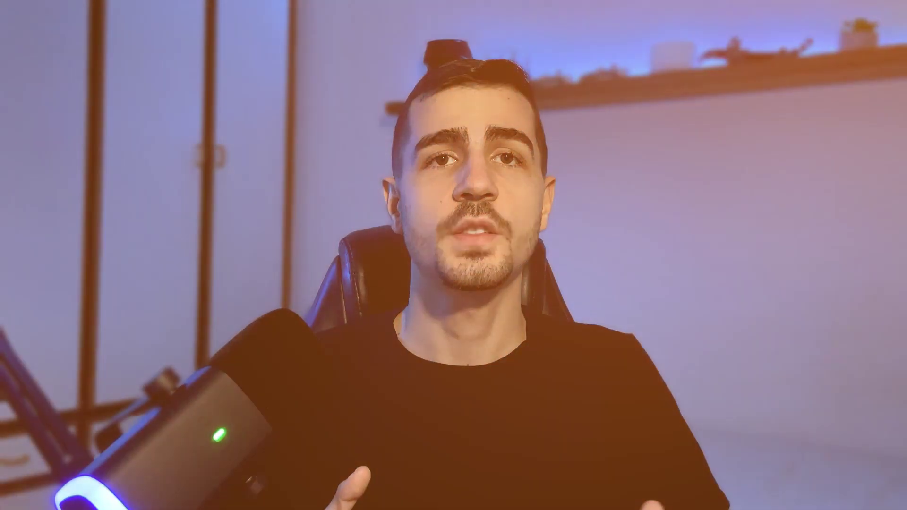